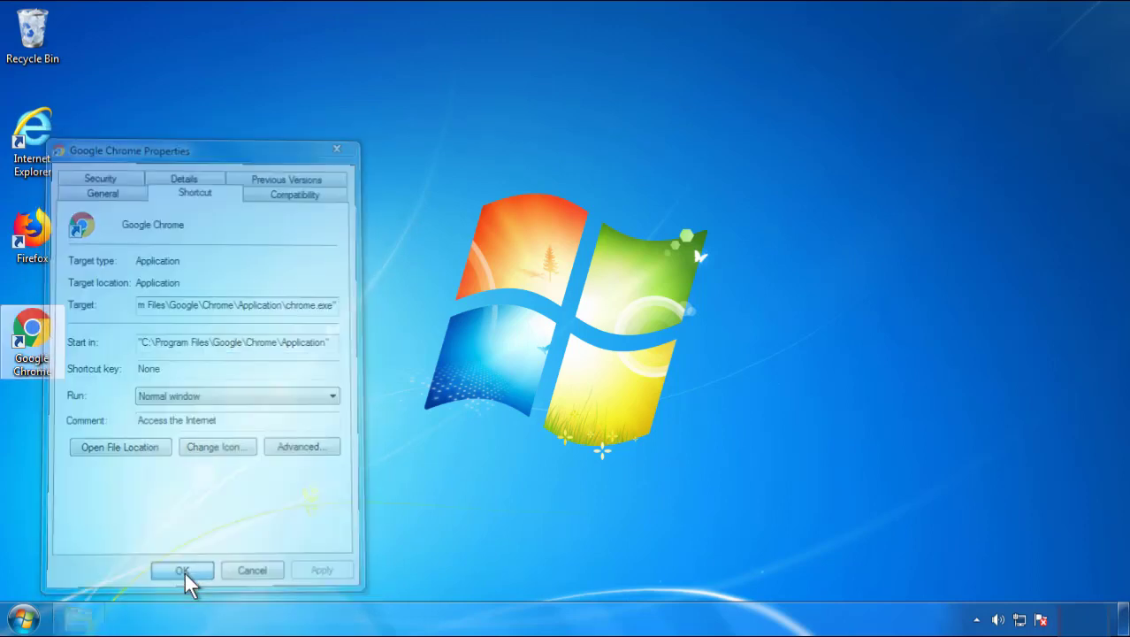
Close the Google Chrome shortcut's Properties dialog.
left_click(24, 619)
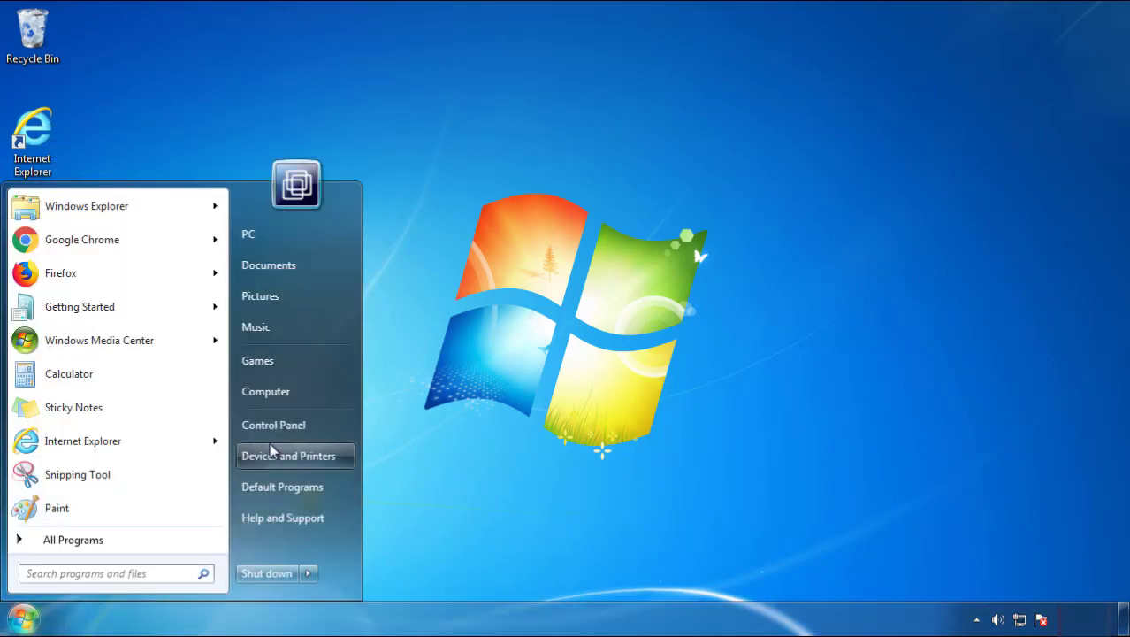
Uninstall SearchMine 2.00 from Control Panel's programs list sorted newest first, then close the list.
left_click(283, 422)
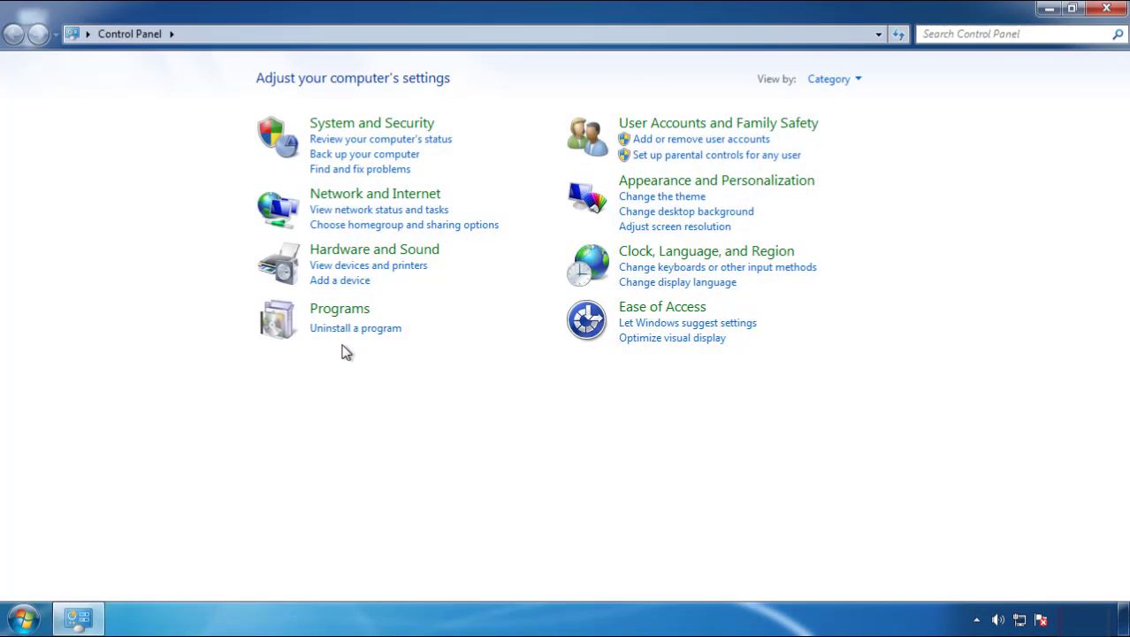
left_click(352, 328)
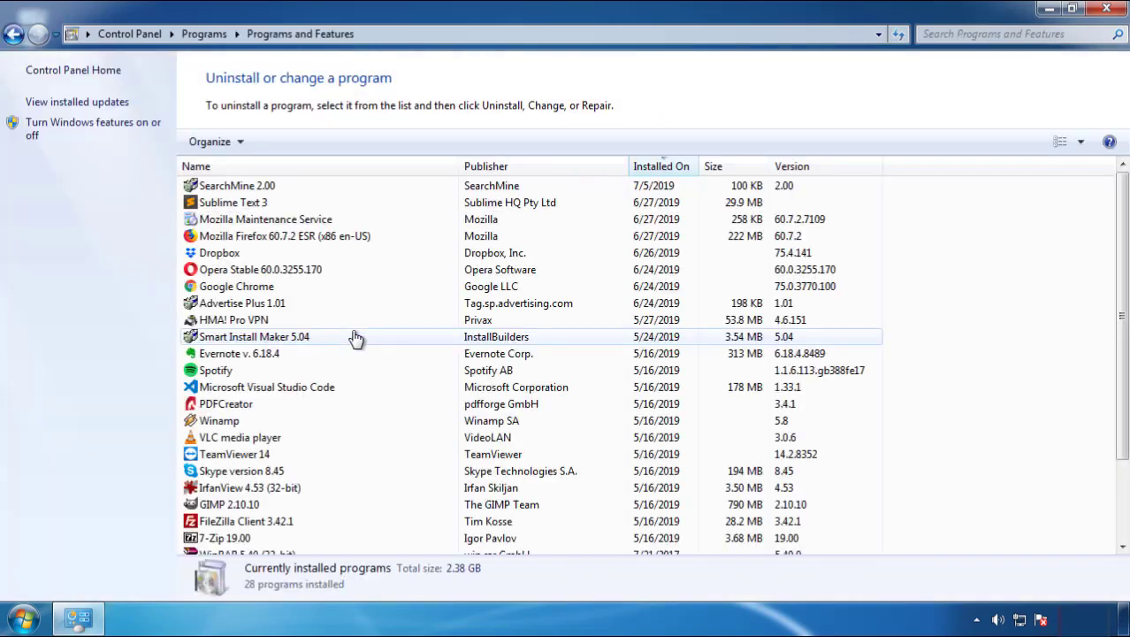
left_click(662, 168)
left_click(656, 168)
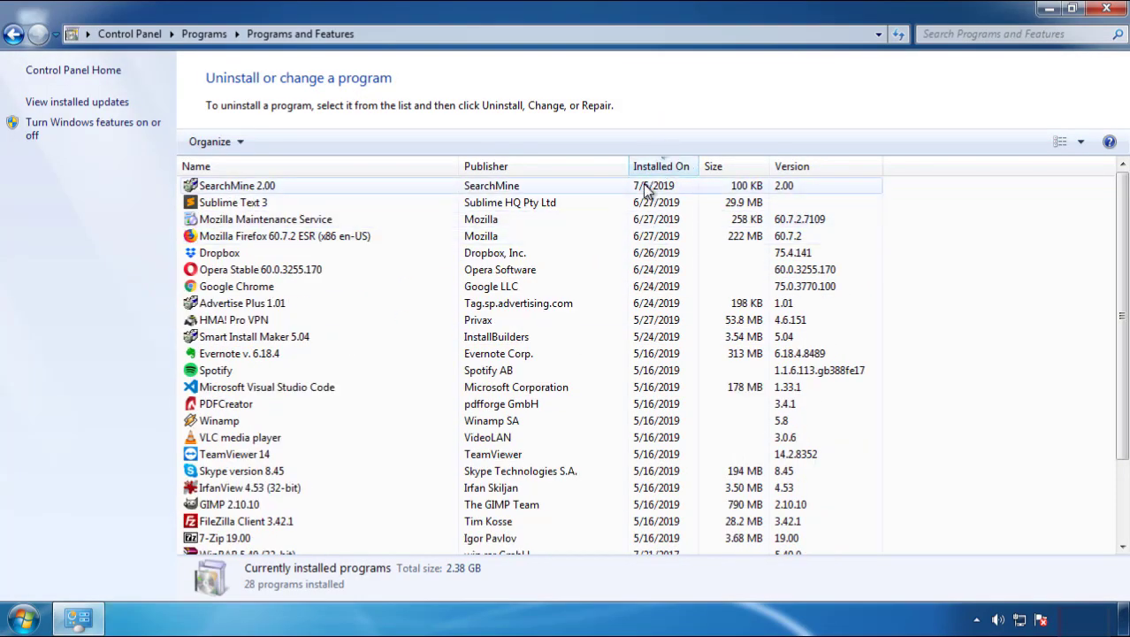
left_click(237, 187)
left_click(281, 142)
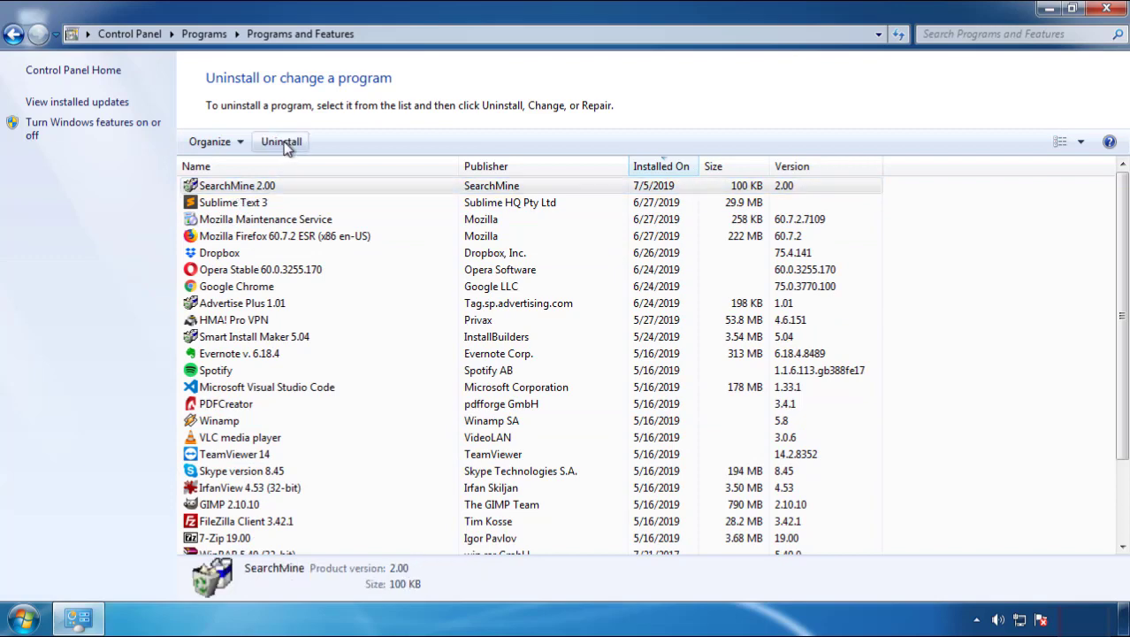
left_click(659, 469)
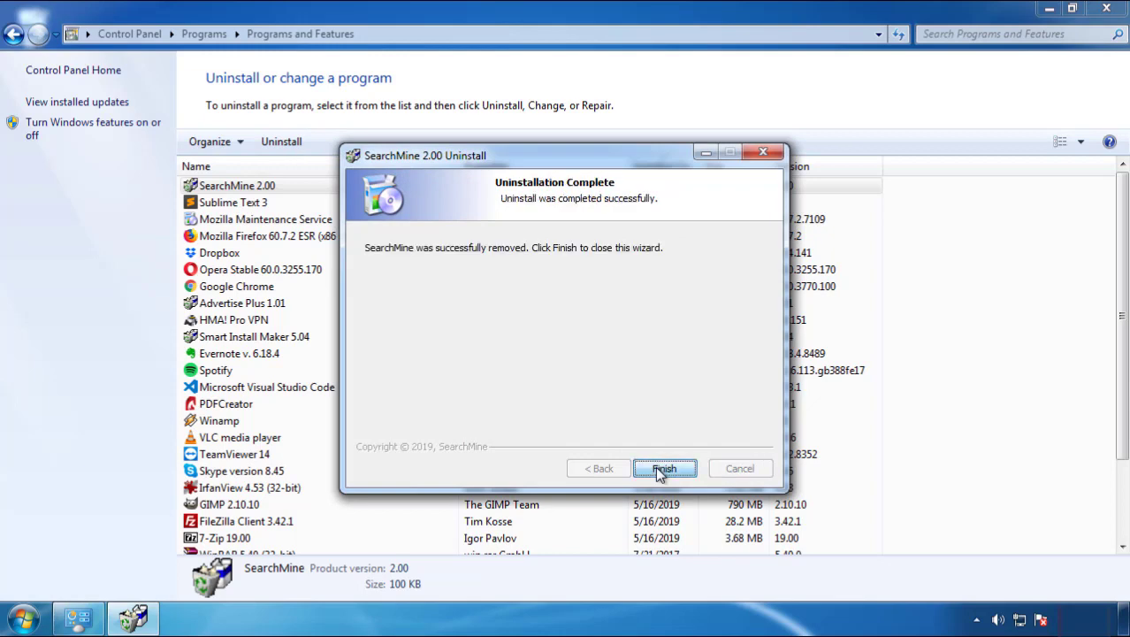
left_click(659, 468)
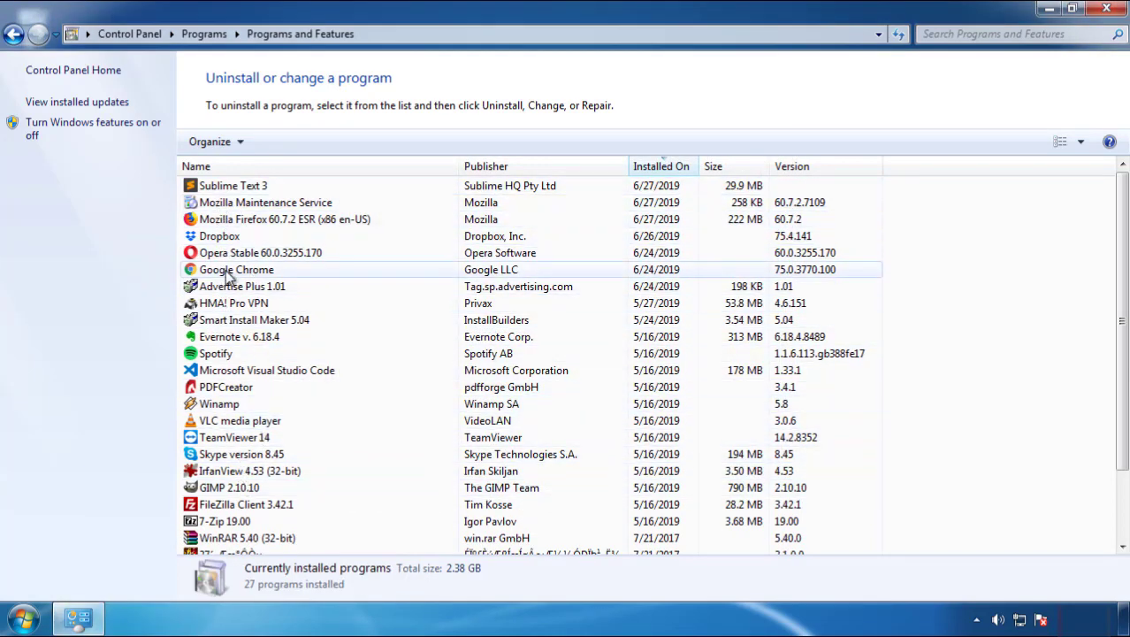
left_click(1109, 12)
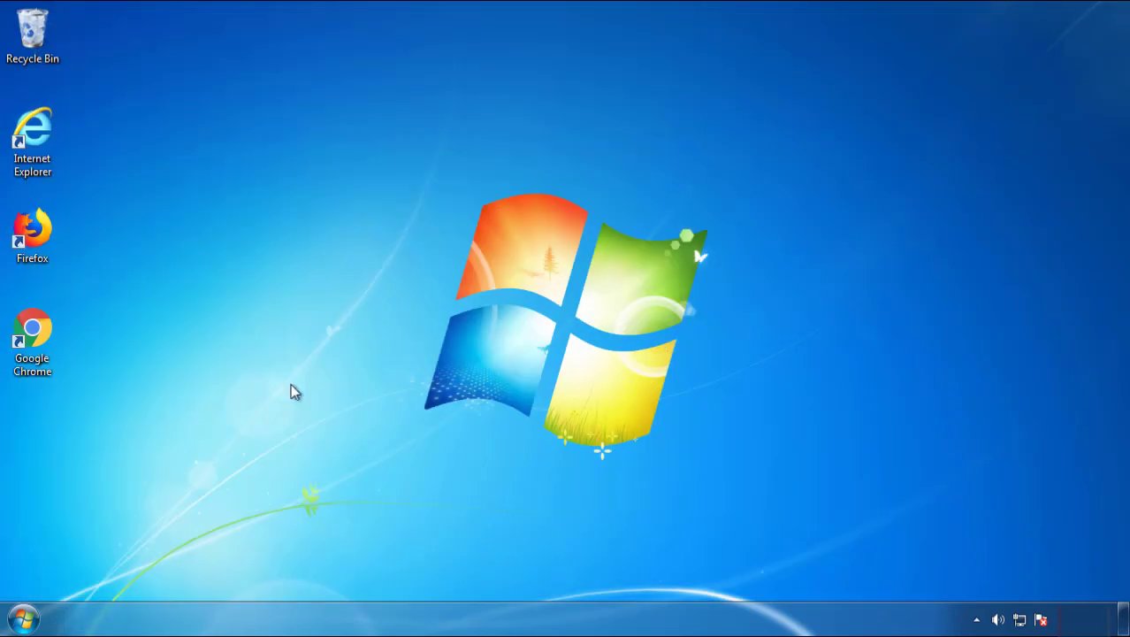
Restart the computer and boot into Safe Mode from the Advanced Boot Options menu.
left_click(22, 620)
left_click(307, 574)
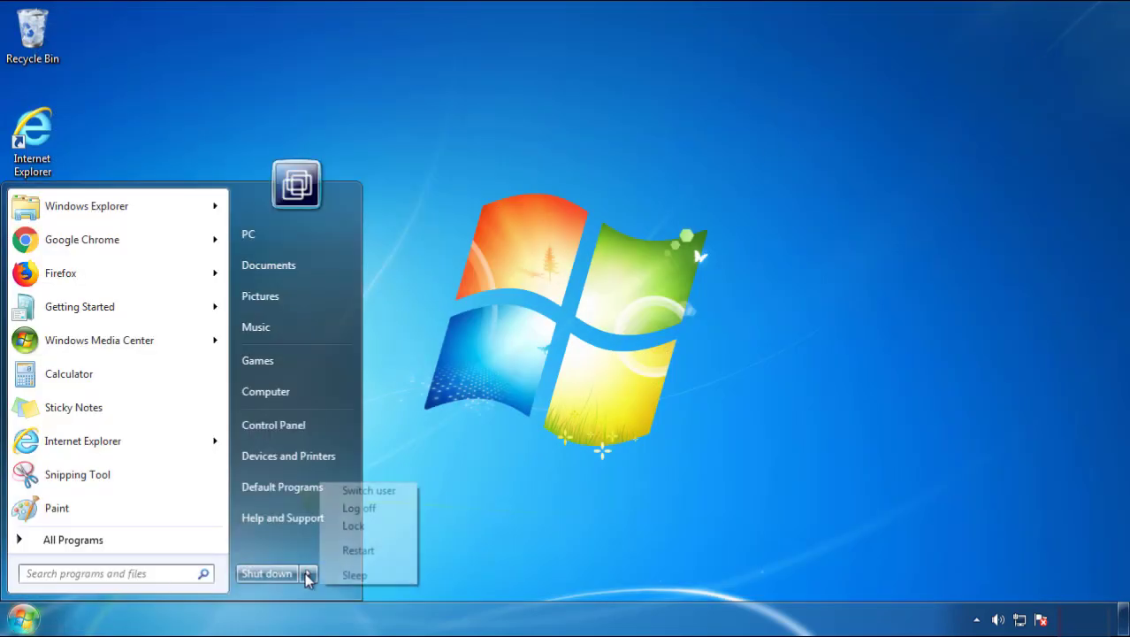
left_click(590, 483)
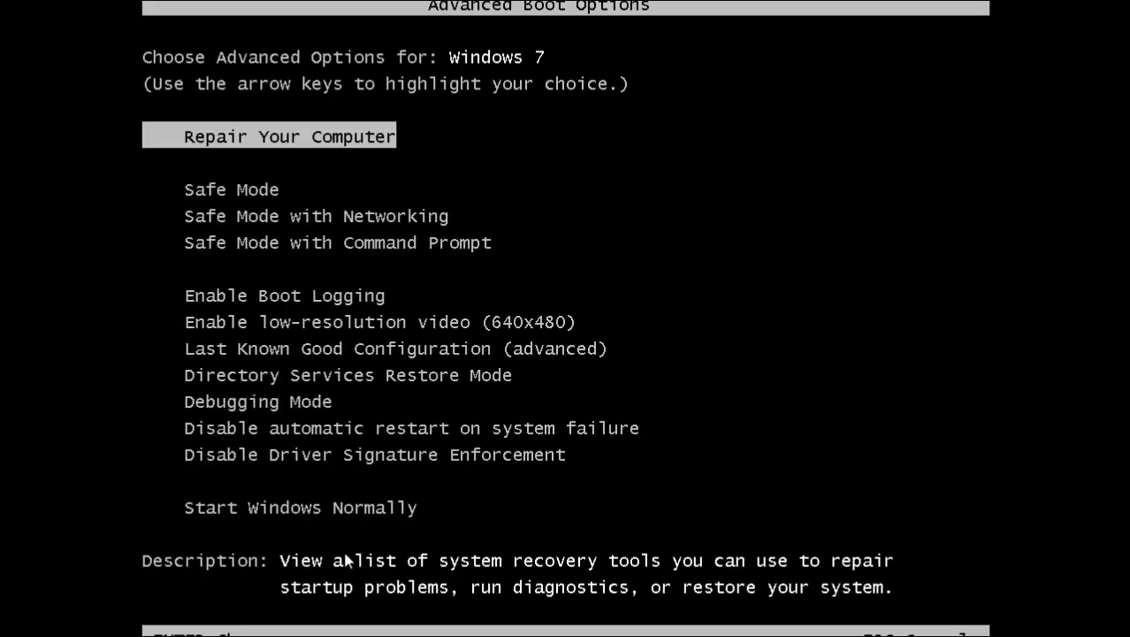
key("Down")
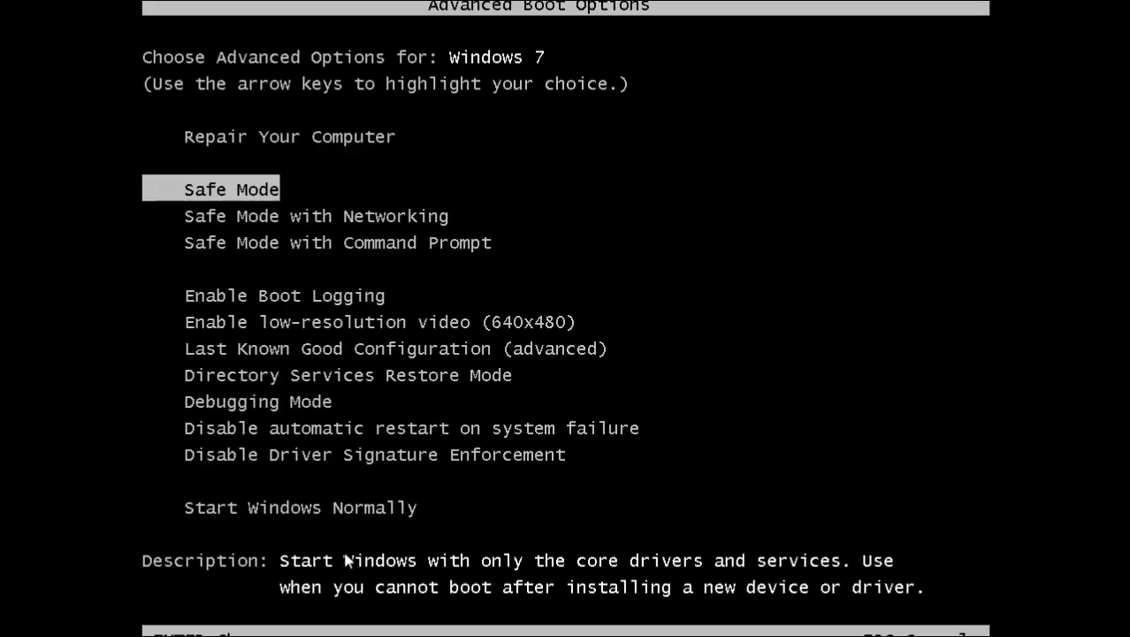
key("Return")
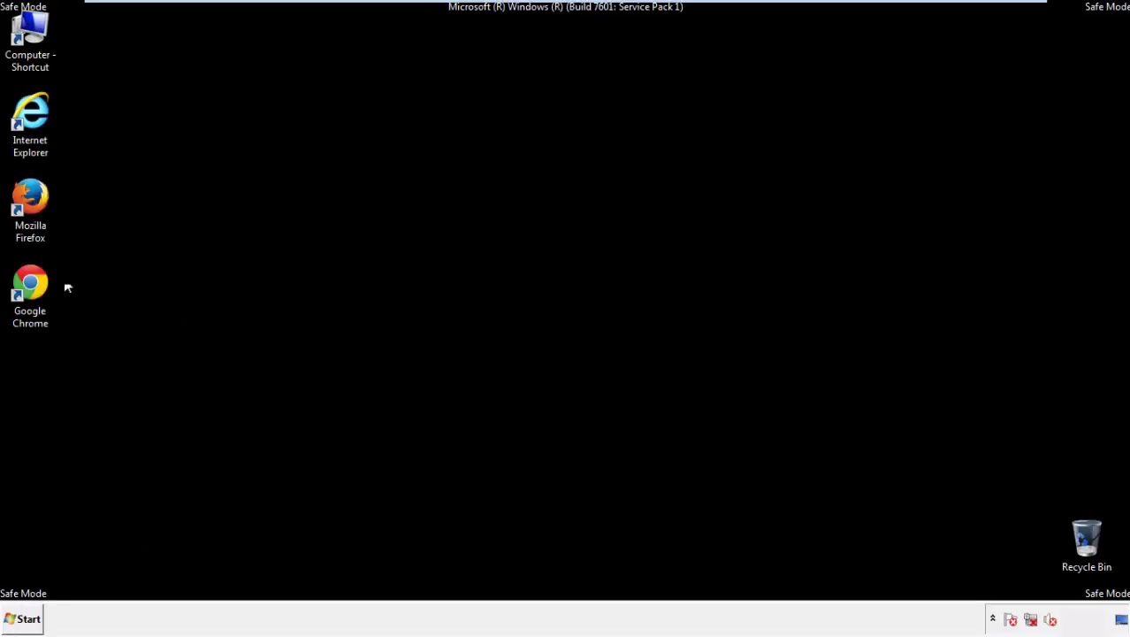
Launch Firefox, decline the default-browser prompt, and keep the menu bar visible.
double_click(41, 207)
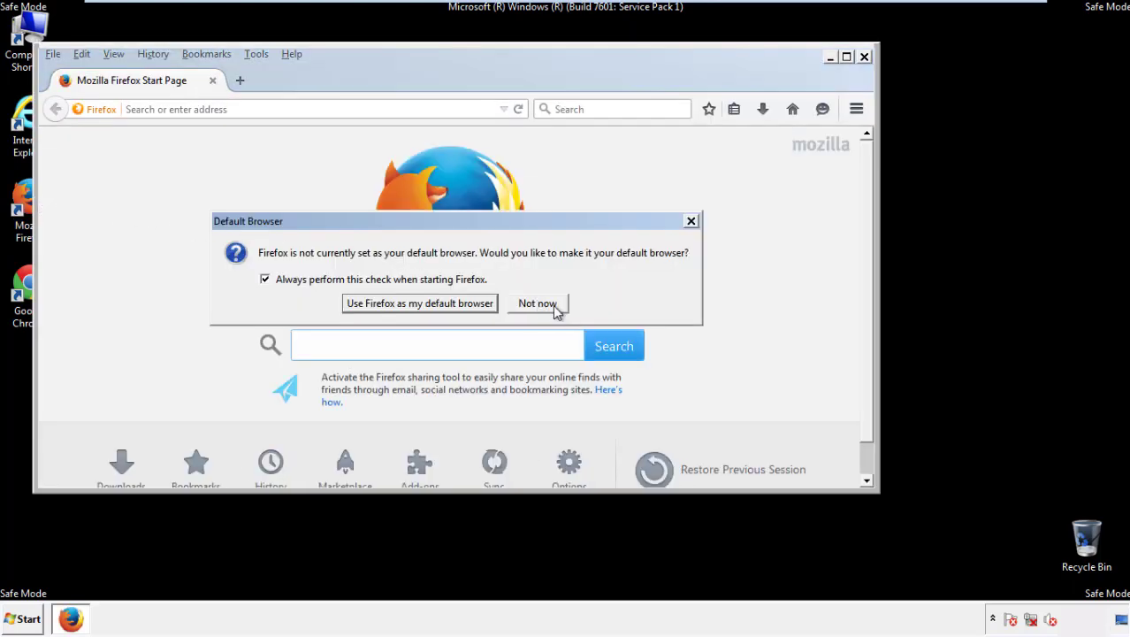
left_click(552, 304)
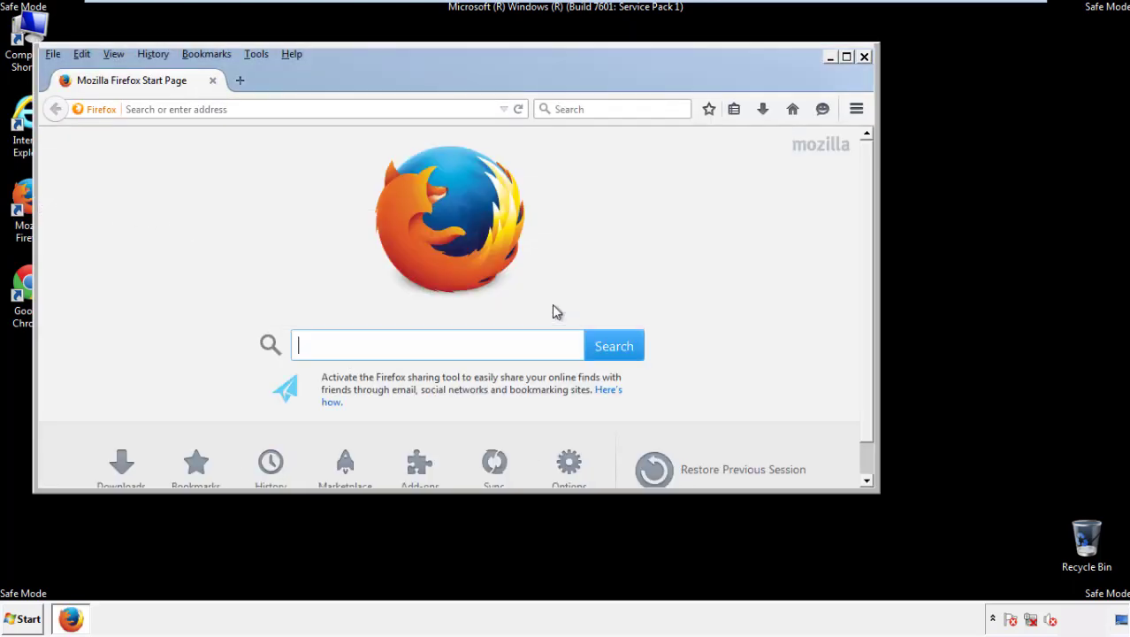
right_click(348, 78)
left_click(378, 135)
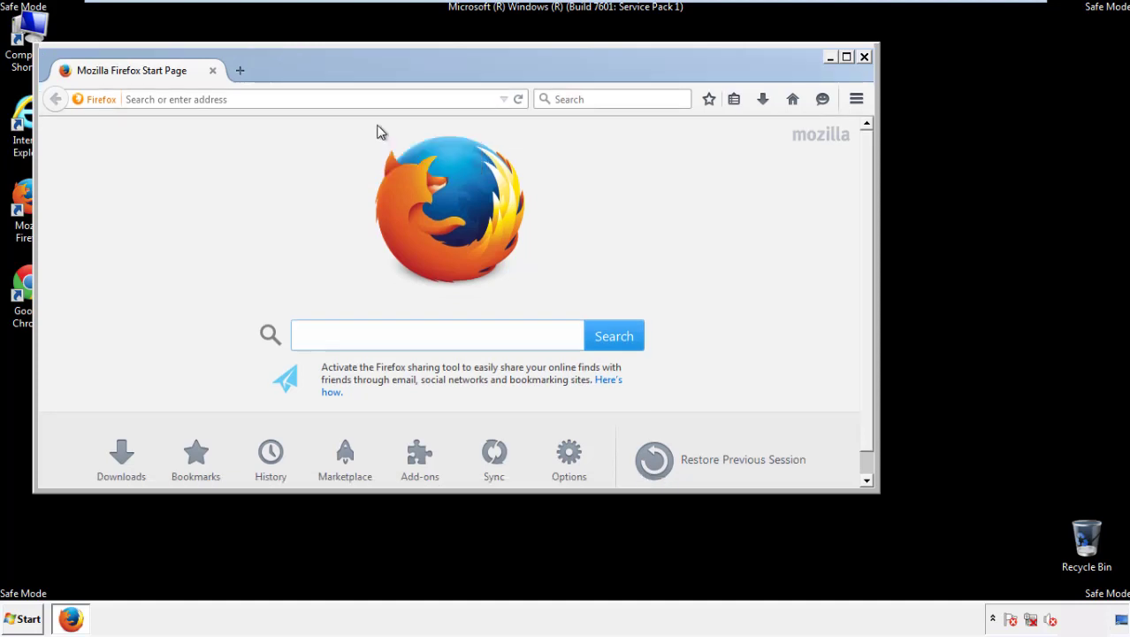
right_click(356, 77)
left_click(369, 136)
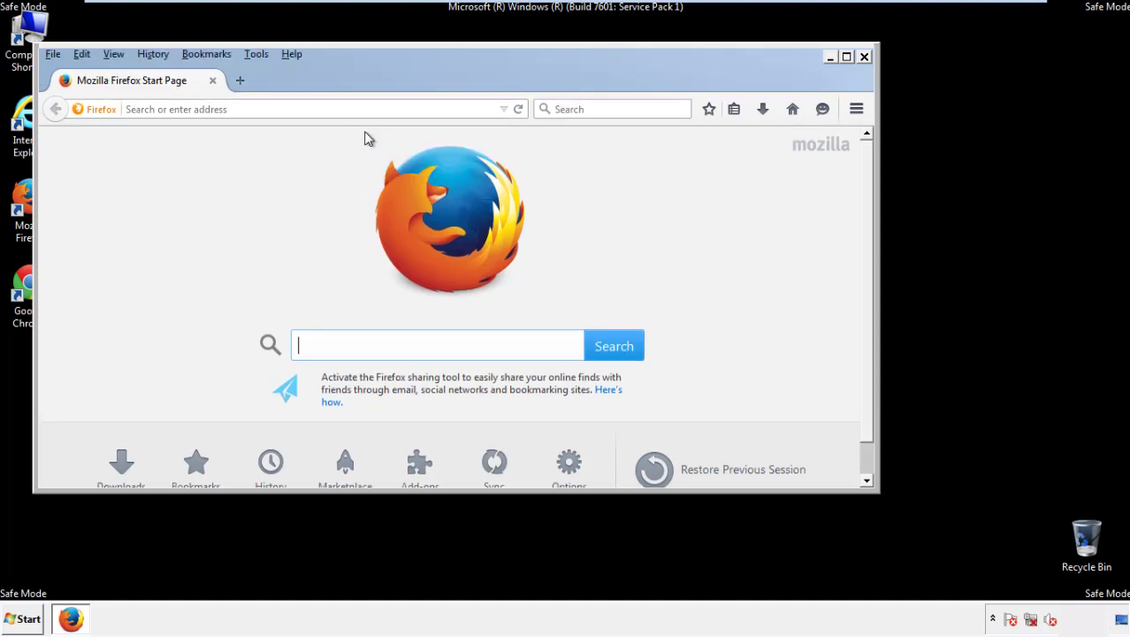
Clear all Firefox history for the Everything time range with every data box ticked.
left_click(160, 55)
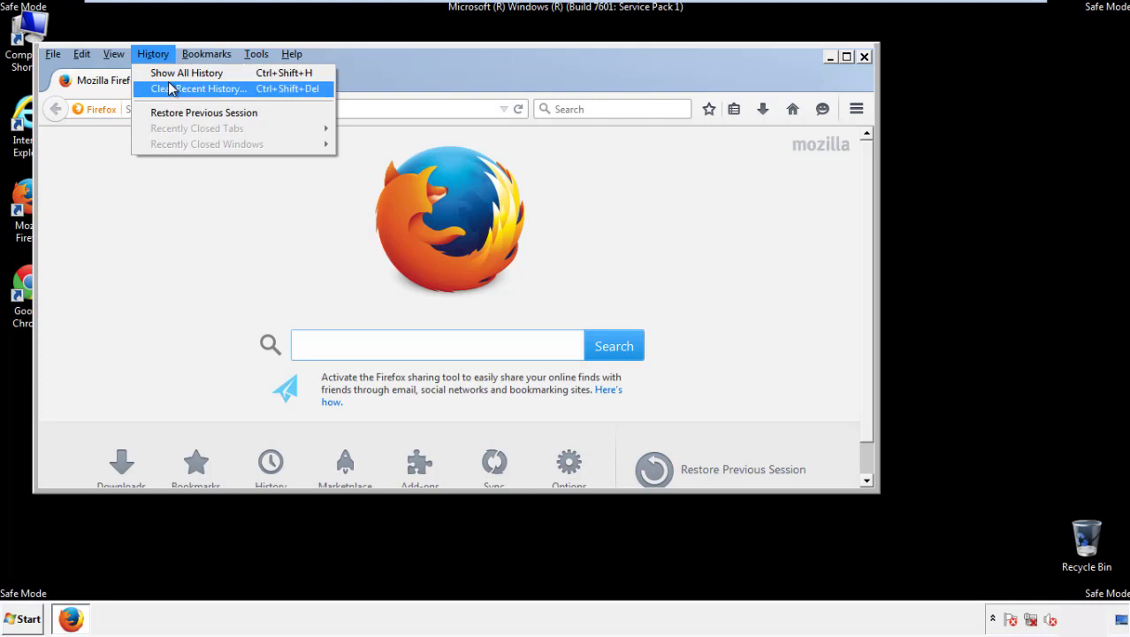
left_click(171, 88)
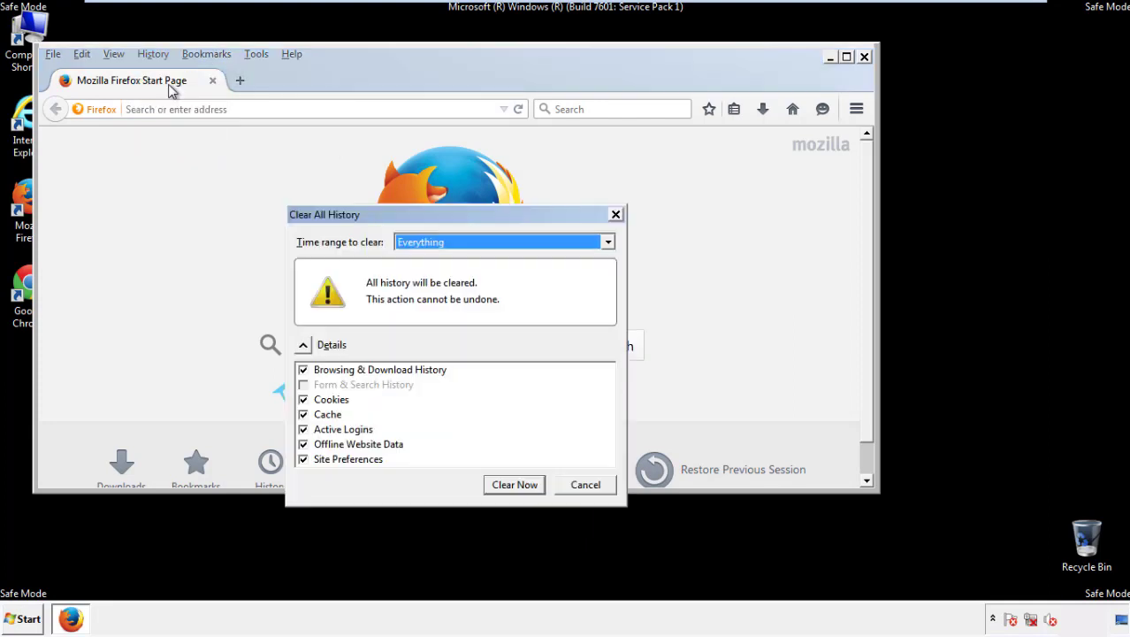
left_click(416, 243)
left_click(424, 332)
left_click(302, 443)
left_click(303, 444)
left_click(304, 460)
left_click(304, 459)
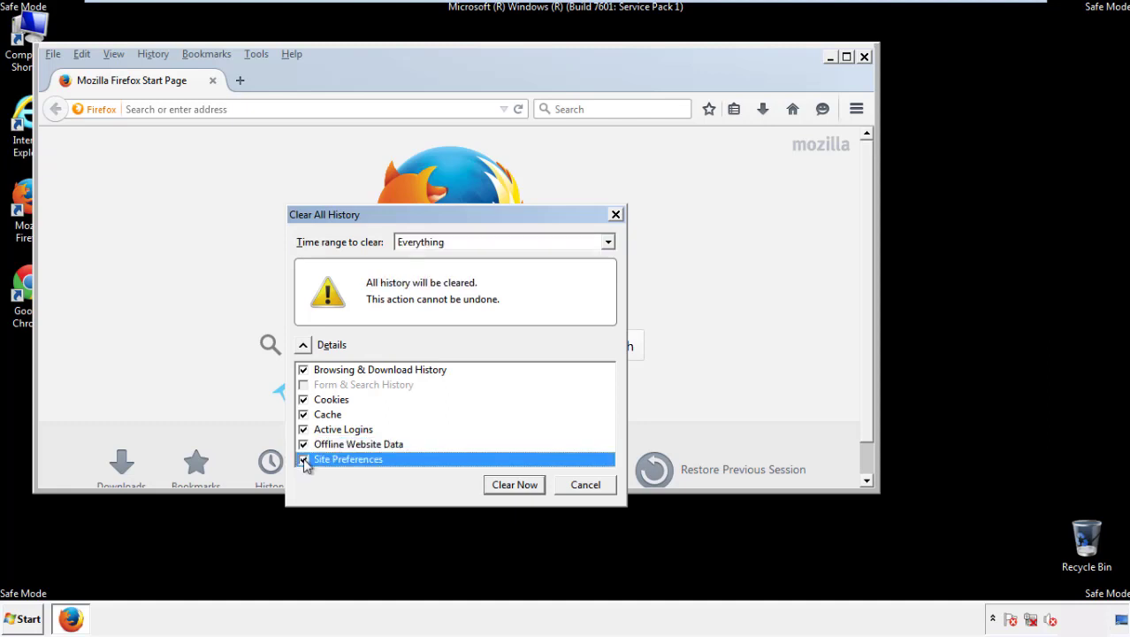
left_click(514, 485)
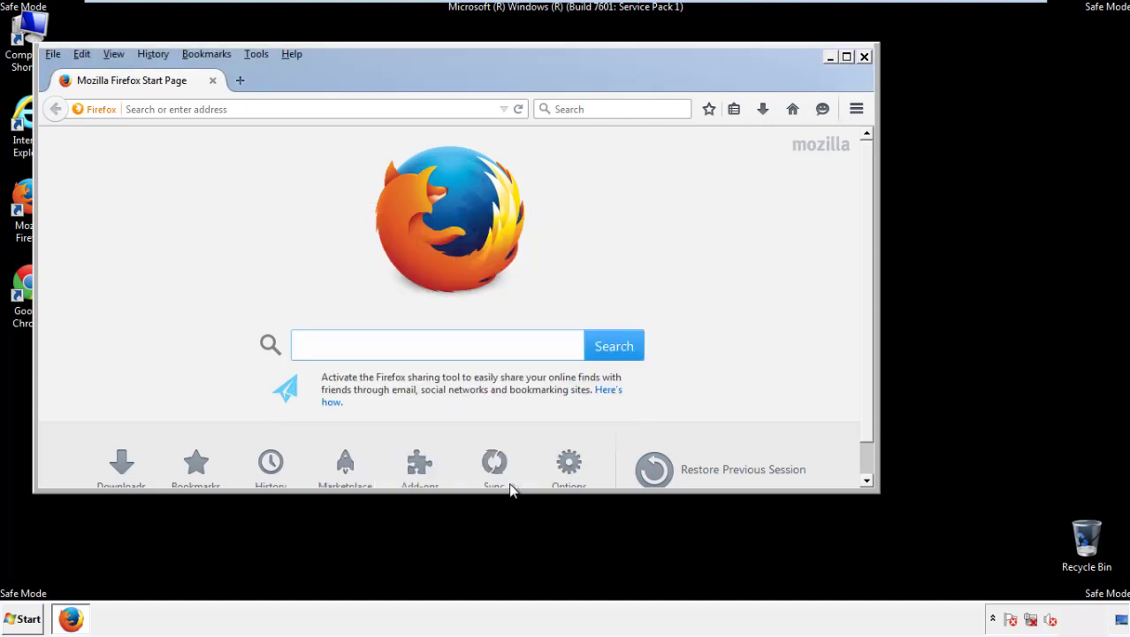
Refresh Firefox to its defaults from Troubleshooting Information, then close Firefox.
left_click(292, 53)
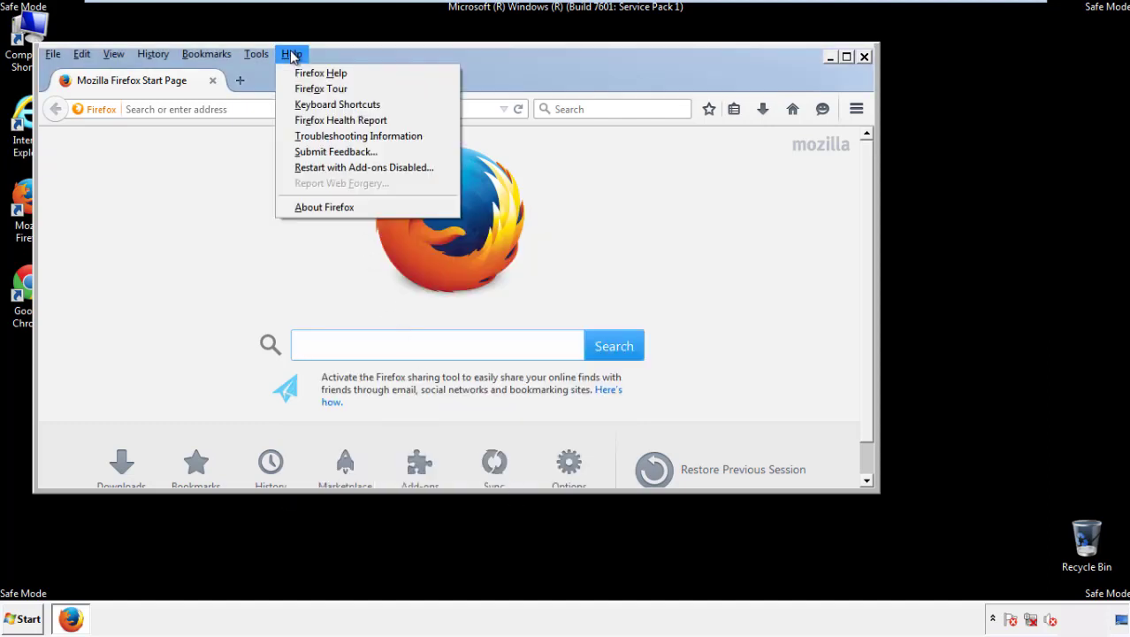
left_click(327, 137)
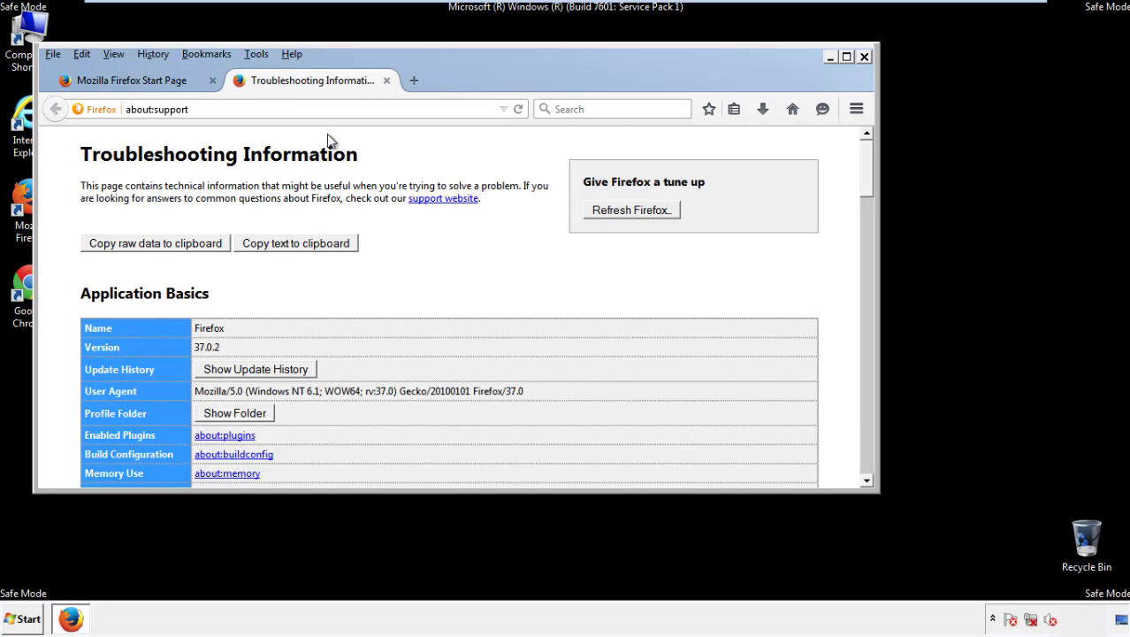
left_click(655, 212)
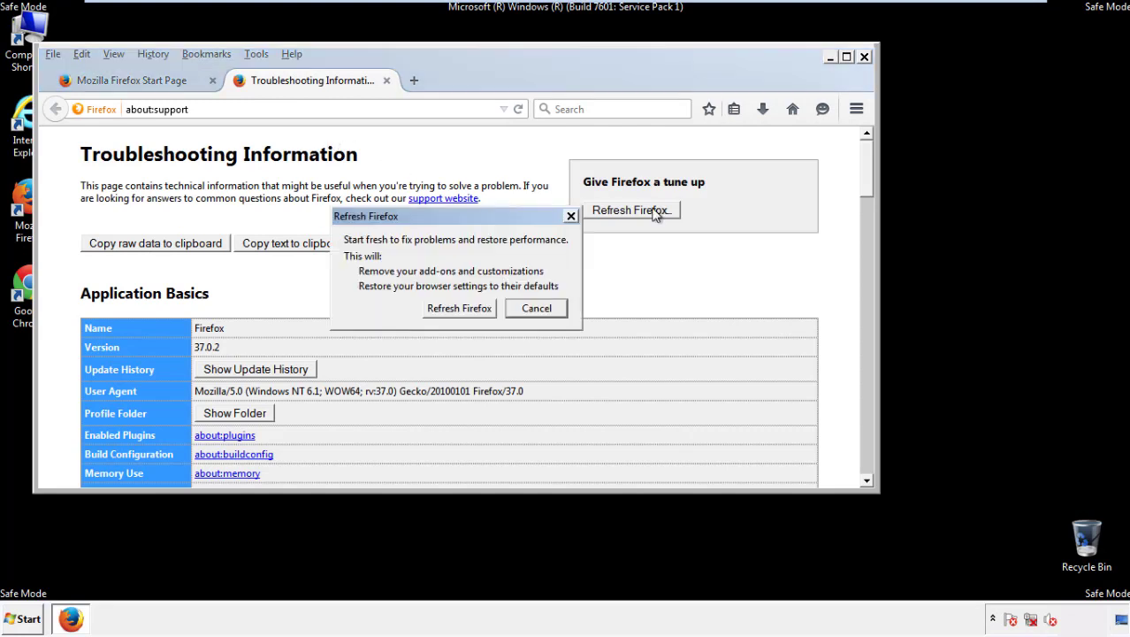
left_click(459, 308)
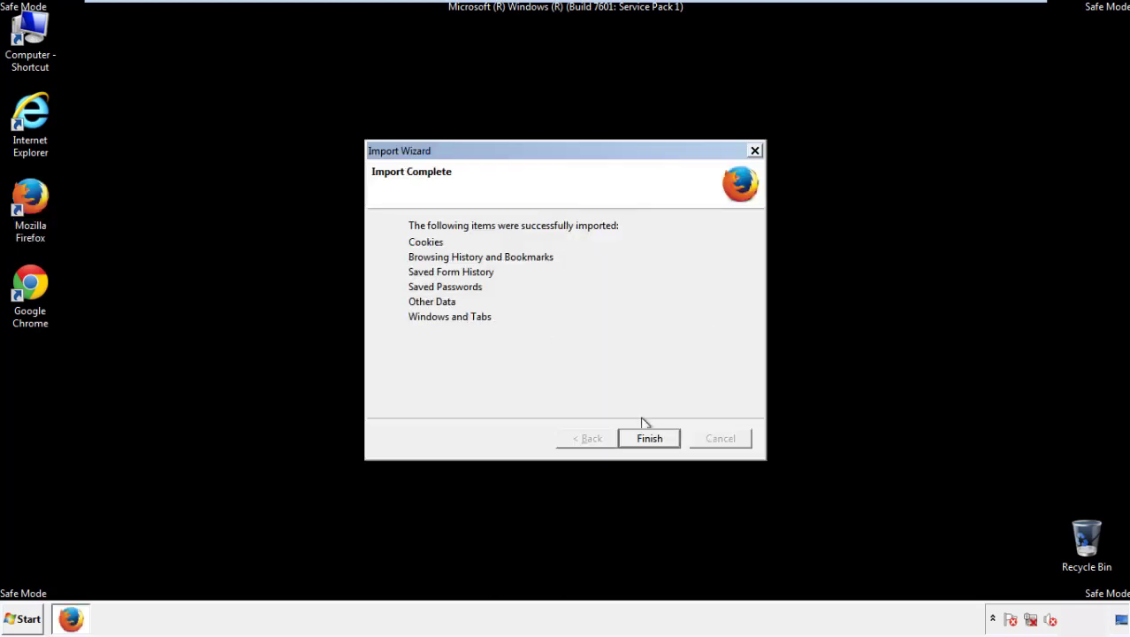
left_click(650, 439)
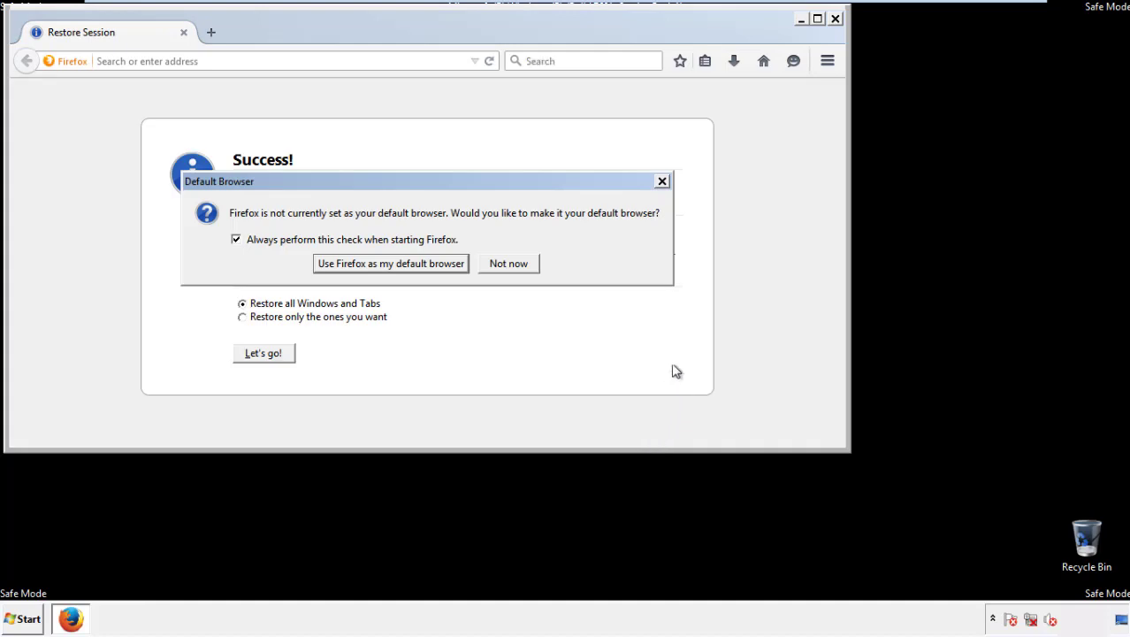
left_click(510, 265)
left_click(835, 19)
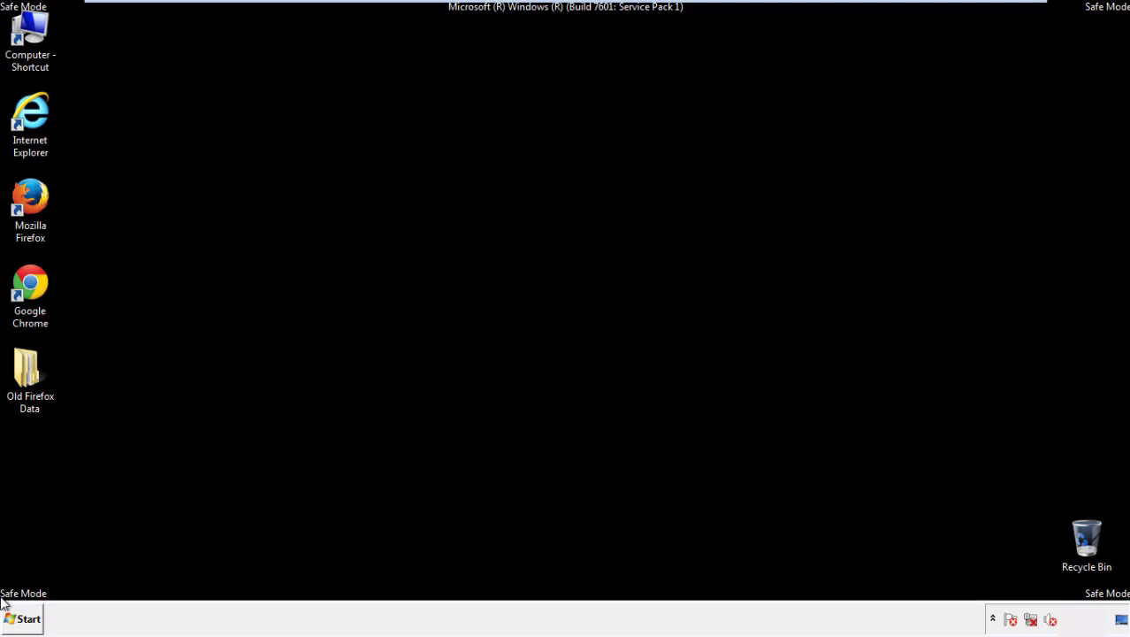
left_click(27, 281)
Launch Chrome, dismiss the default-browser prompt, and open Clear browsing data from the History page.
double_click(26, 281)
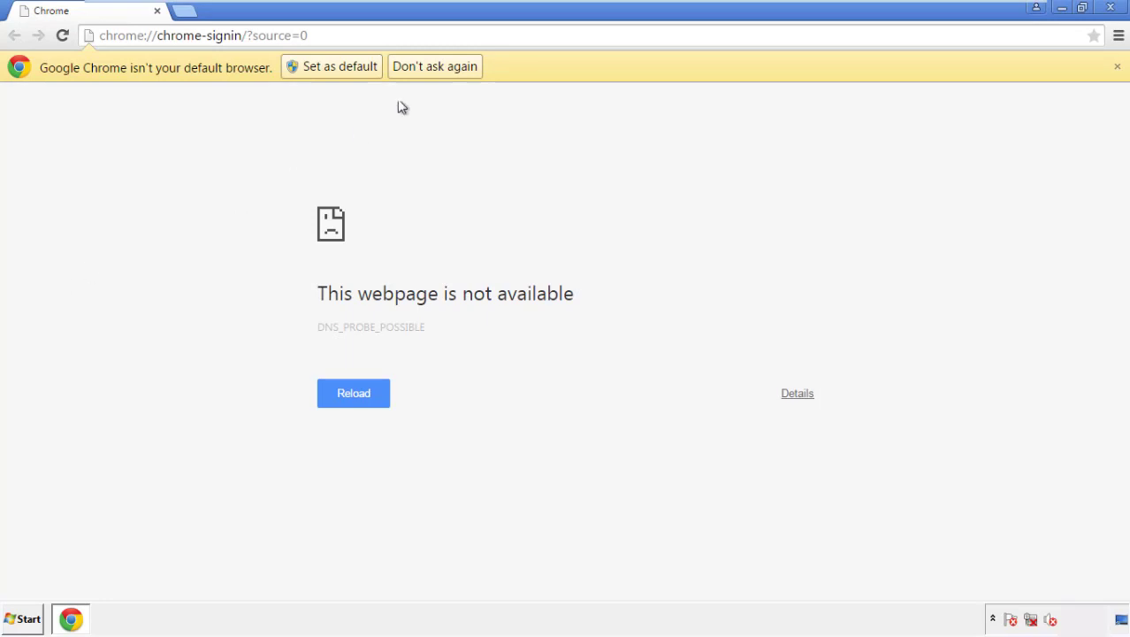
left_click(435, 66)
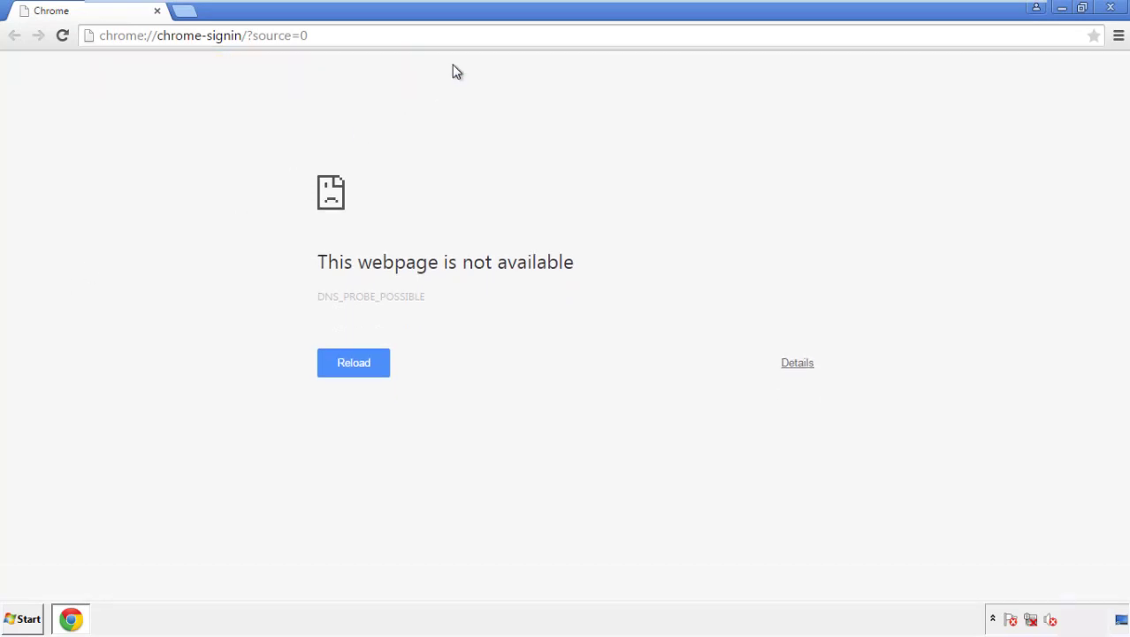
left_click(1118, 37)
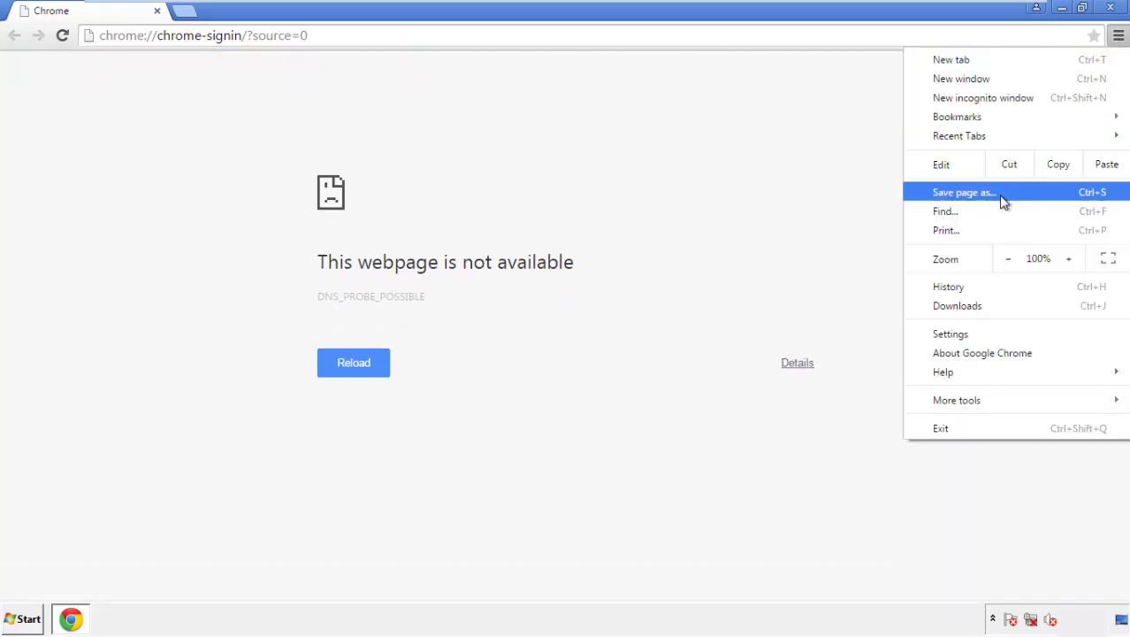
left_click(954, 334)
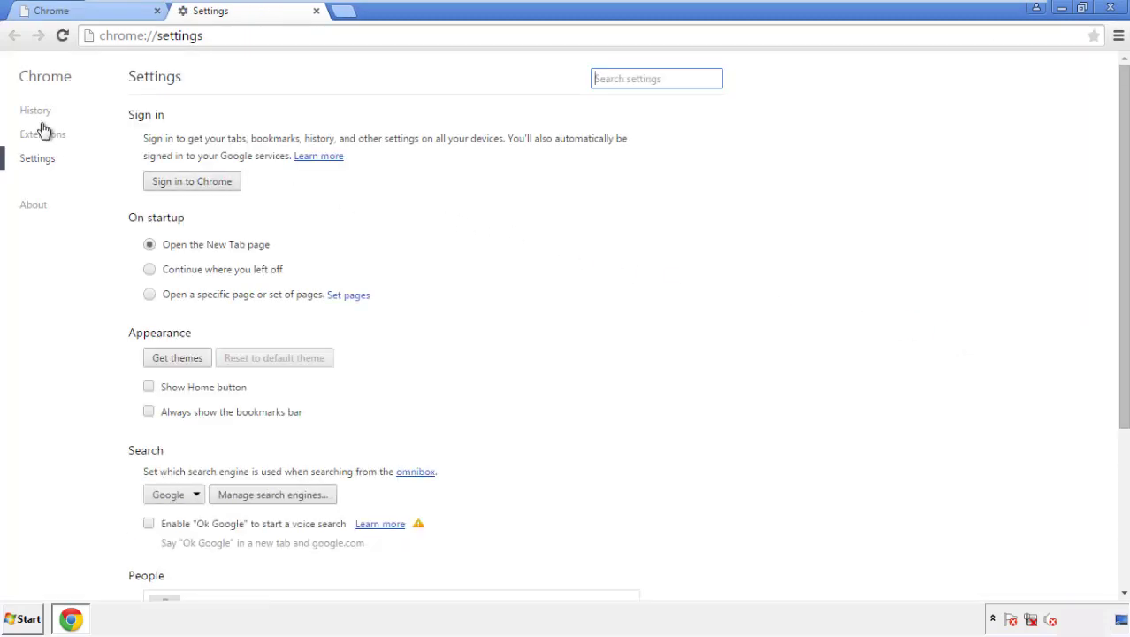
left_click(40, 113)
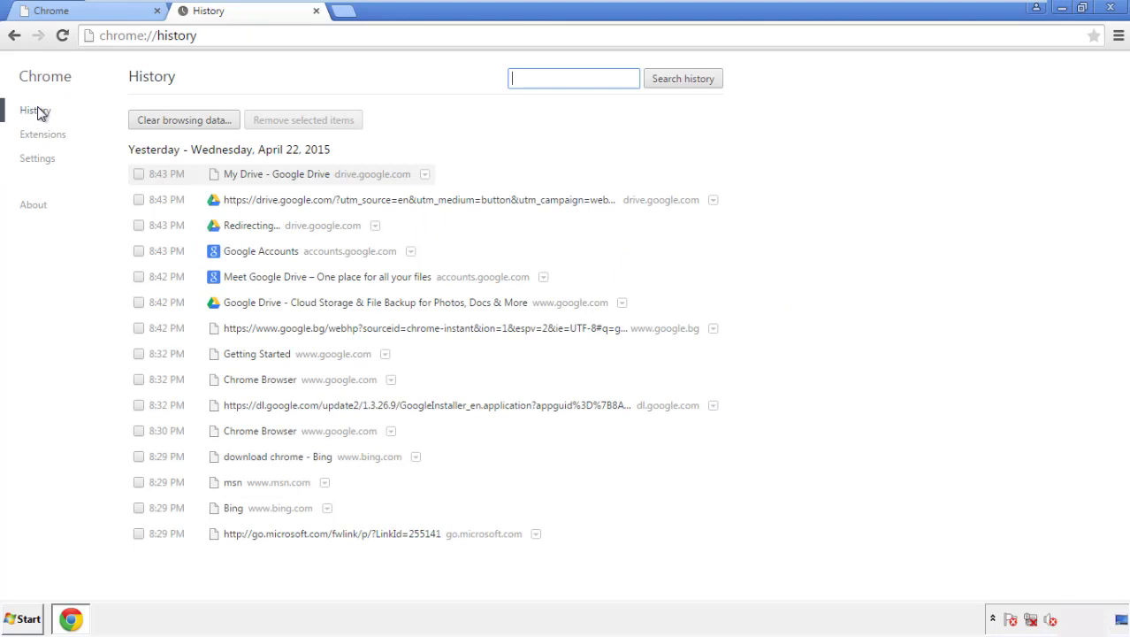
left_click(170, 123)
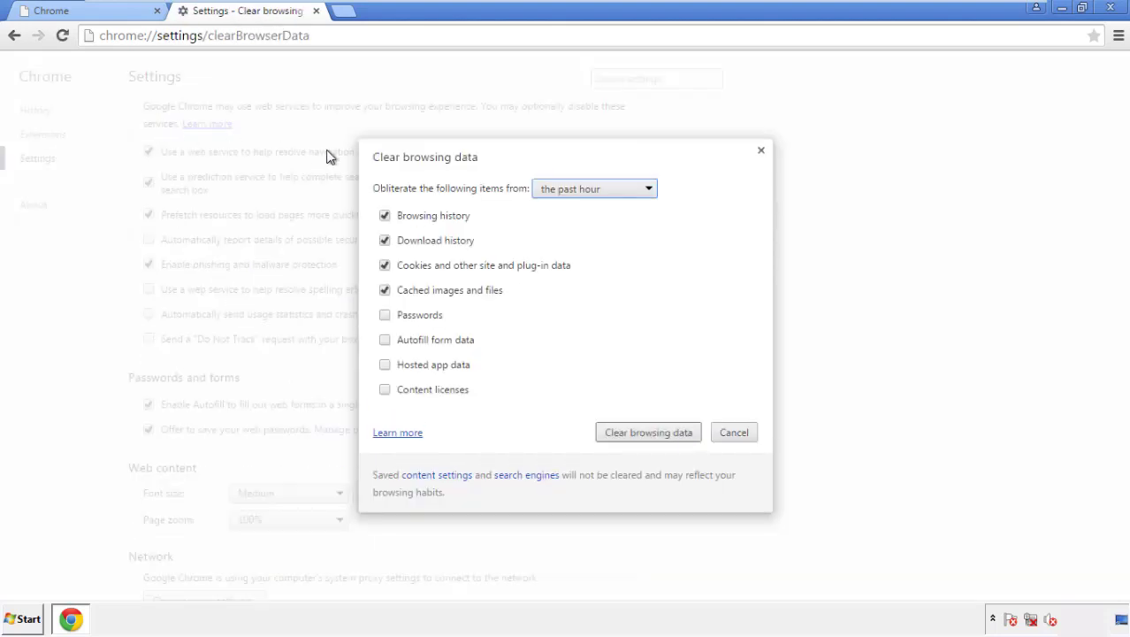
Clear Chrome browsing data from the beginning of time, including autofill form data.
left_click(569, 191)
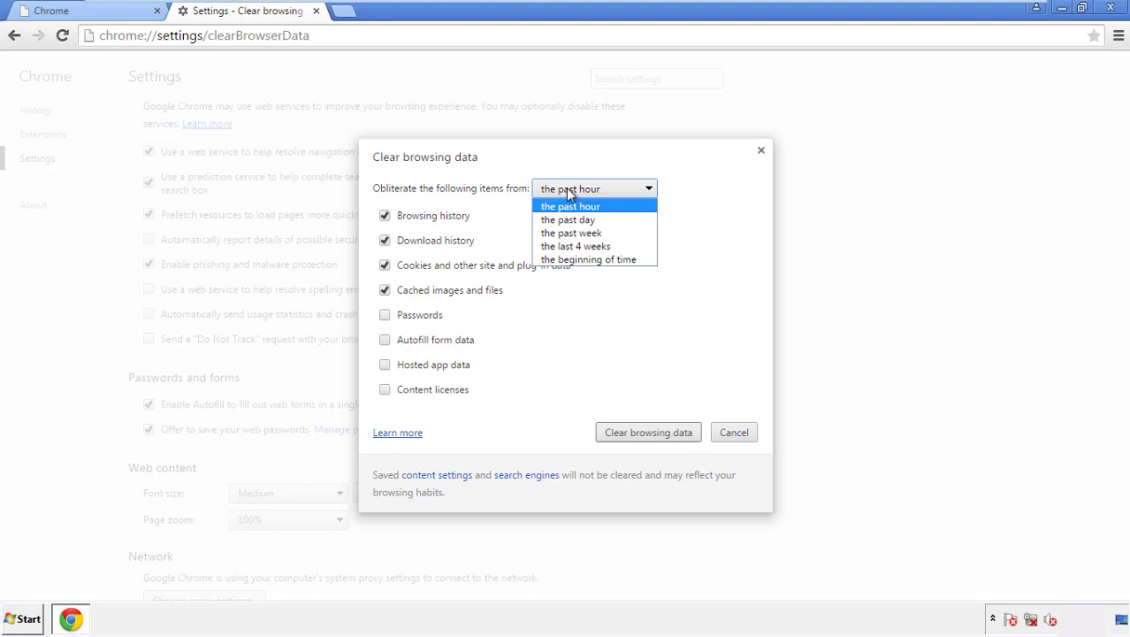
left_click(566, 260)
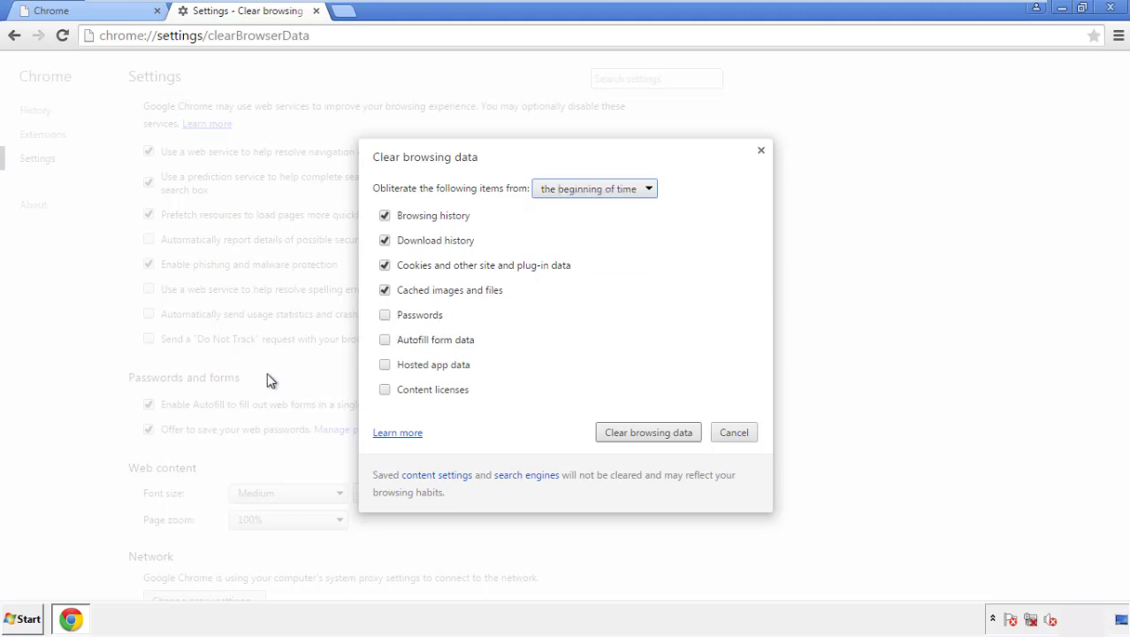
left_click(387, 343)
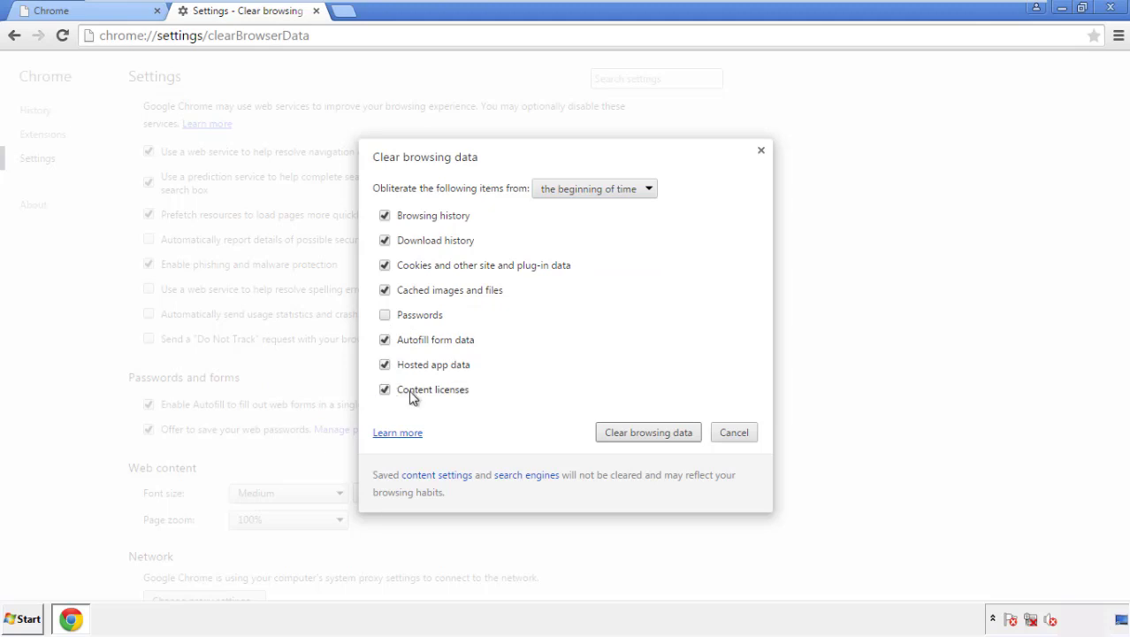
left_click(635, 435)
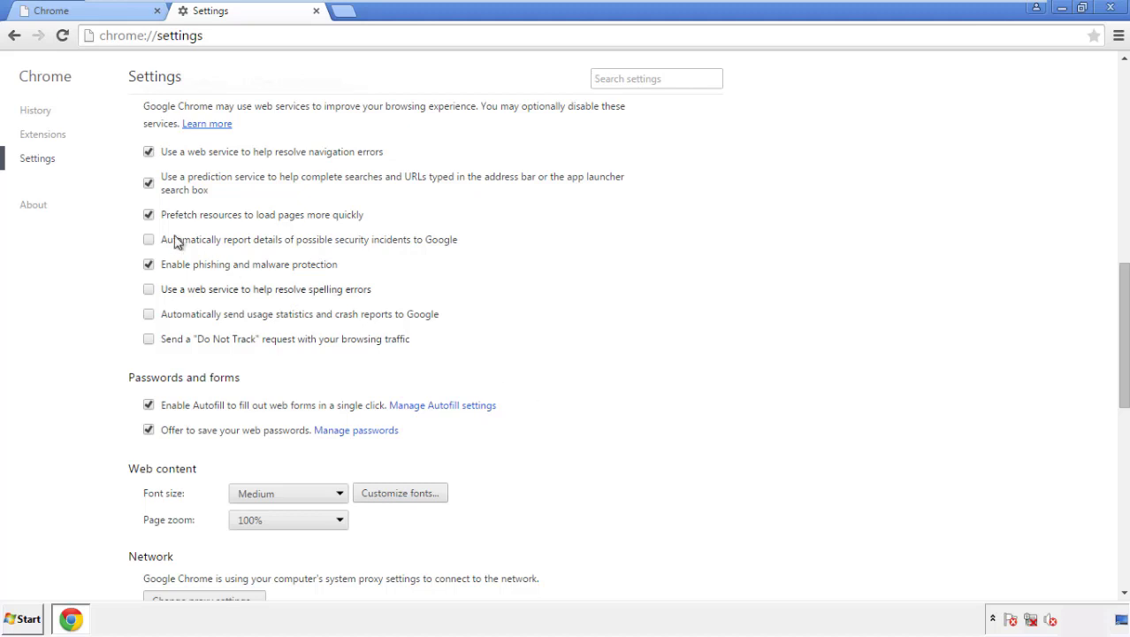
Reset Chrome's settings to their original defaults and close the browser.
left_click_drag(1123, 281, 1121, 475)
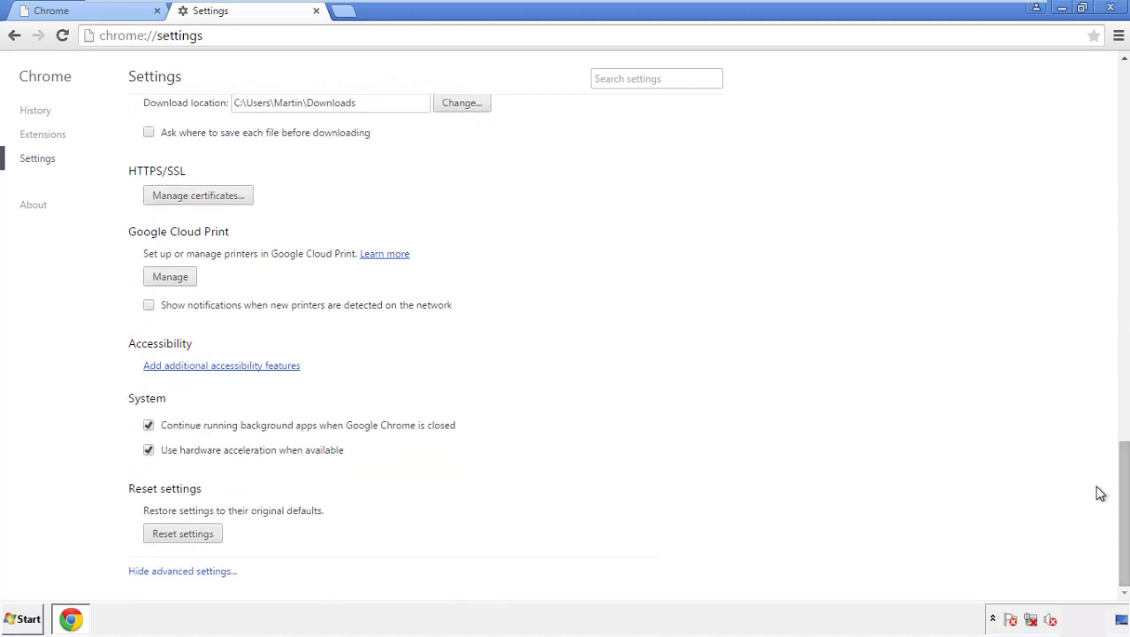
left_click(213, 538)
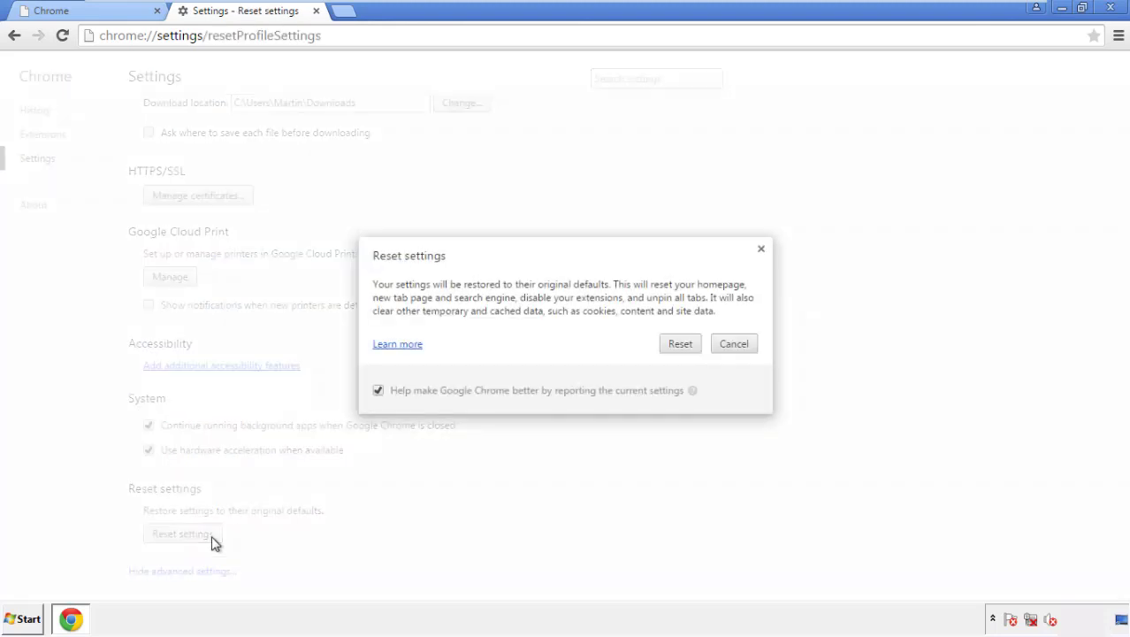
left_click(681, 344)
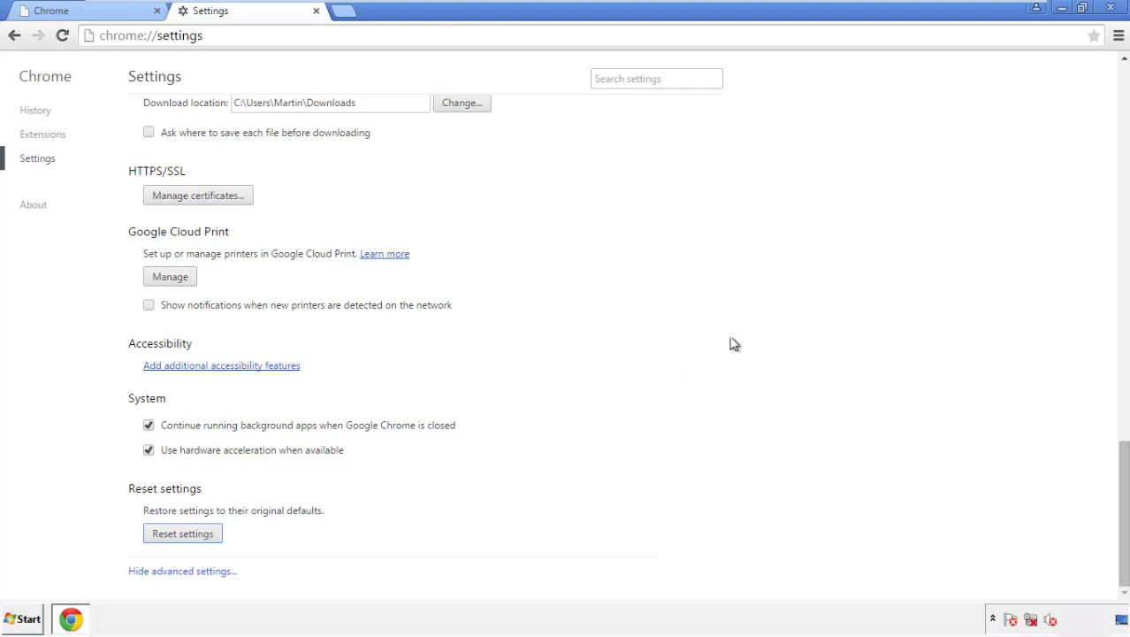
left_click(1109, 7)
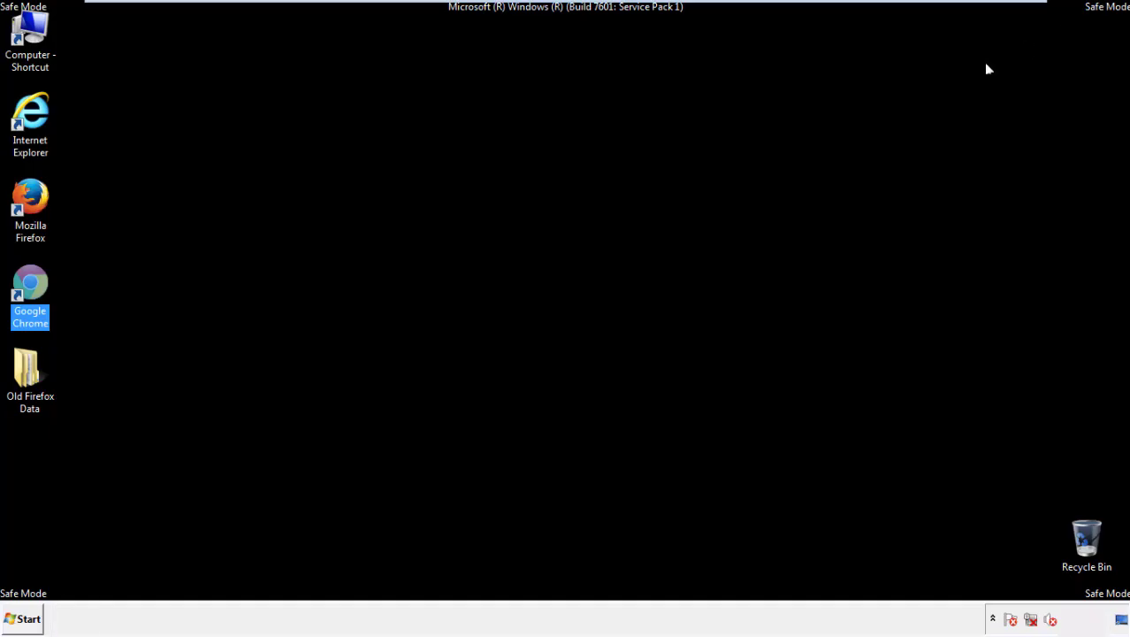
Remove the Search Mine extension in Firefox's Add-ons Manager, then close Firefox.
left_click(609, 285)
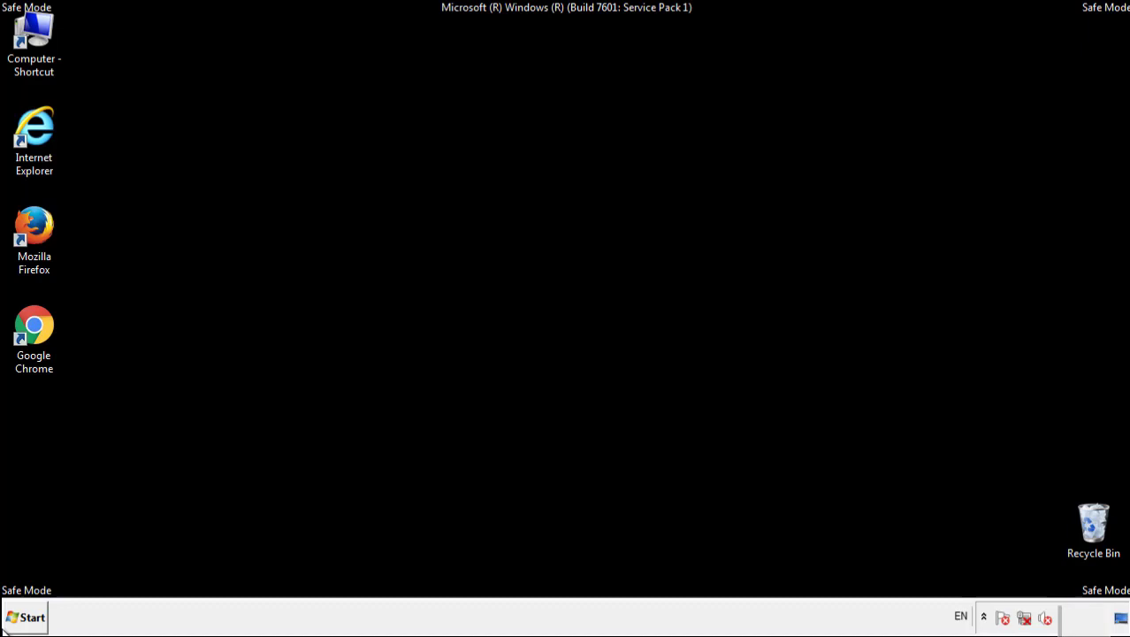
double_click(43, 221)
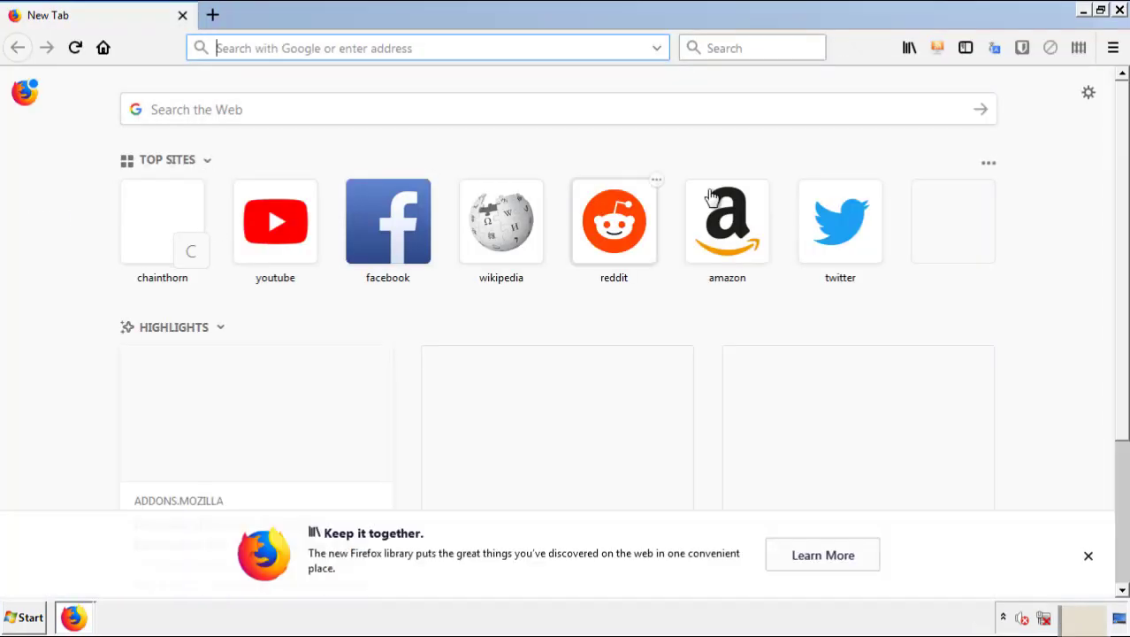
left_click(1114, 49)
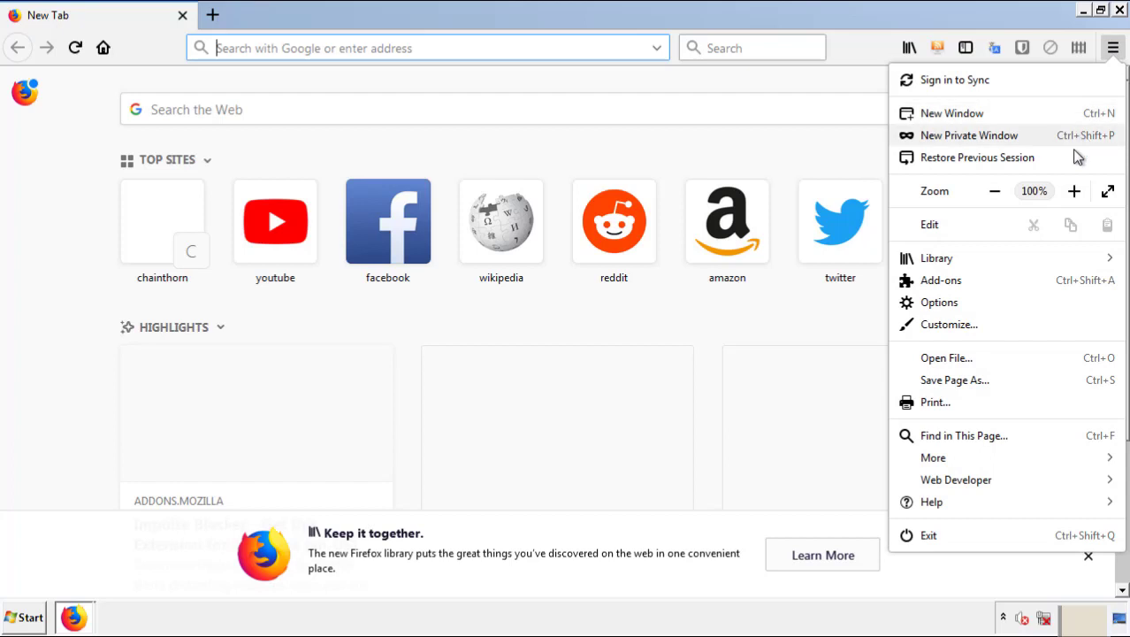
left_click(1042, 285)
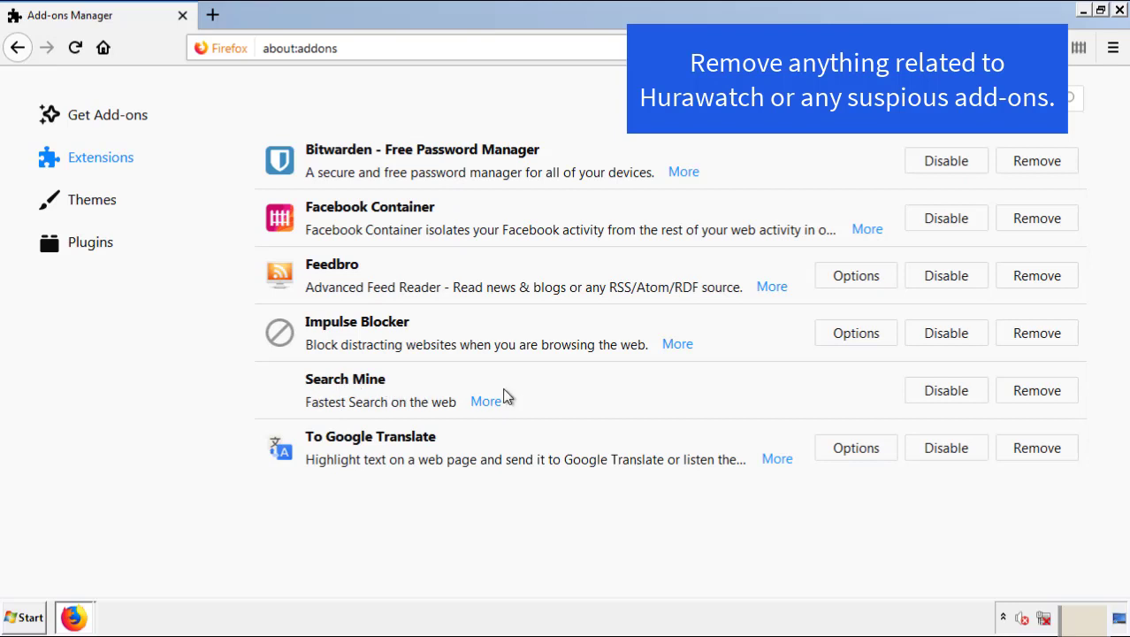
left_click(1032, 396)
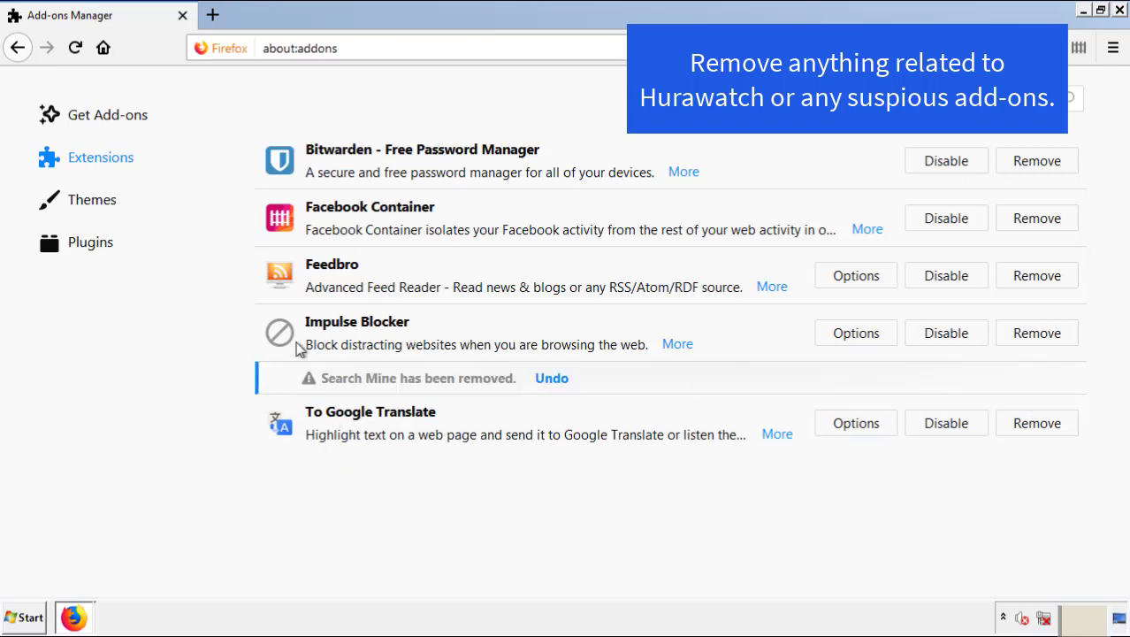
left_click(1119, 10)
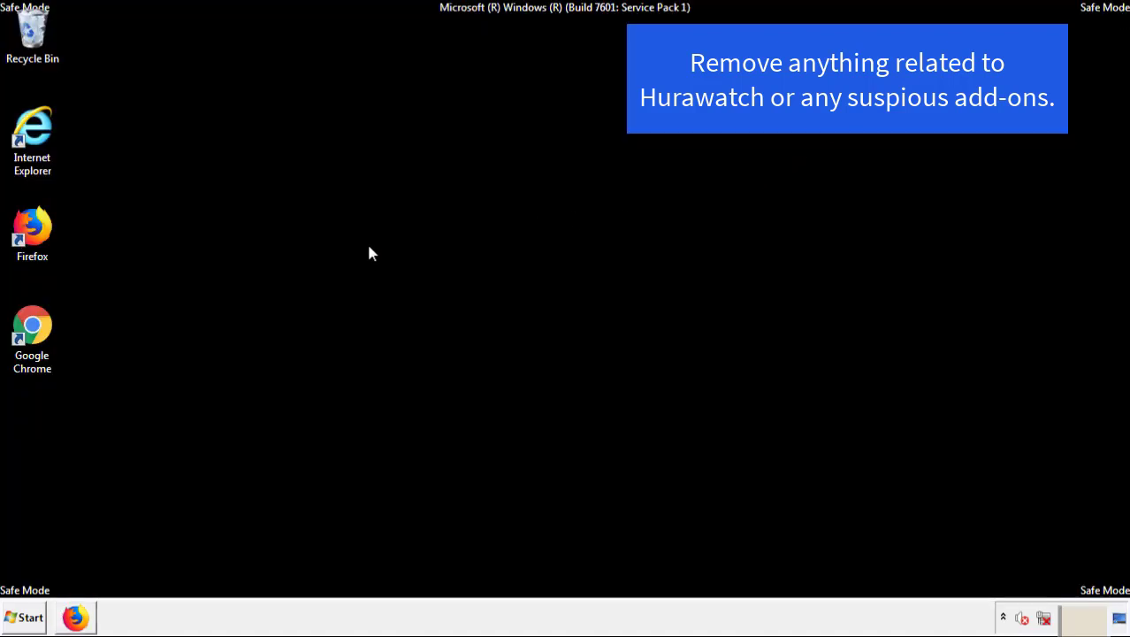
Remove Search Mine from Chrome's Extensions page, close Chrome, and bring up the Start menu.
double_click(32, 343)
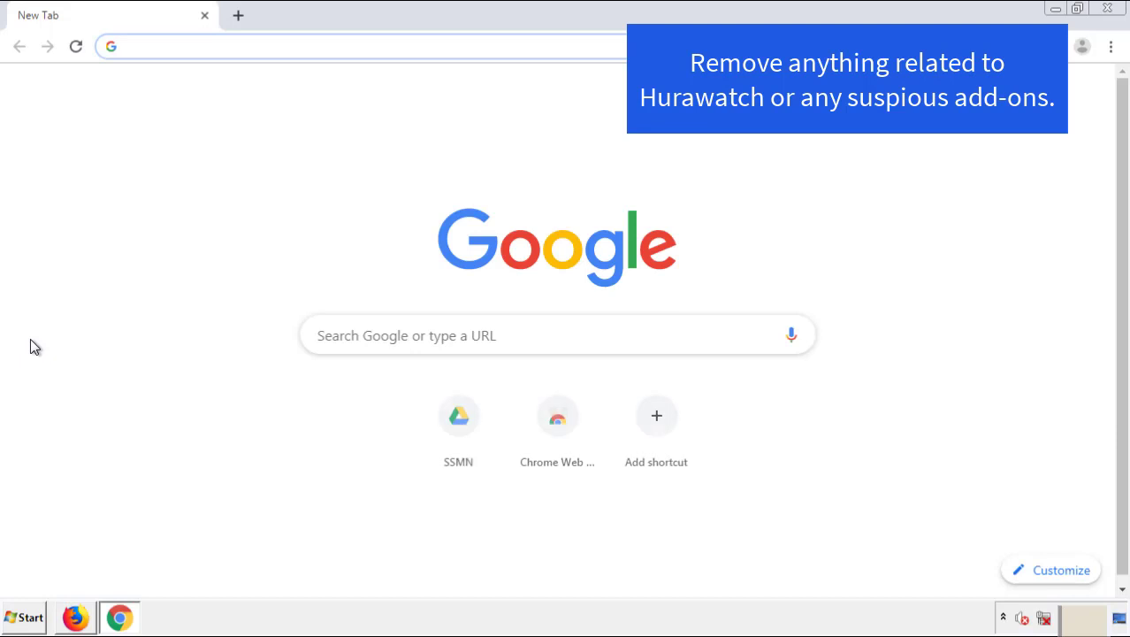
left_click(1111, 46)
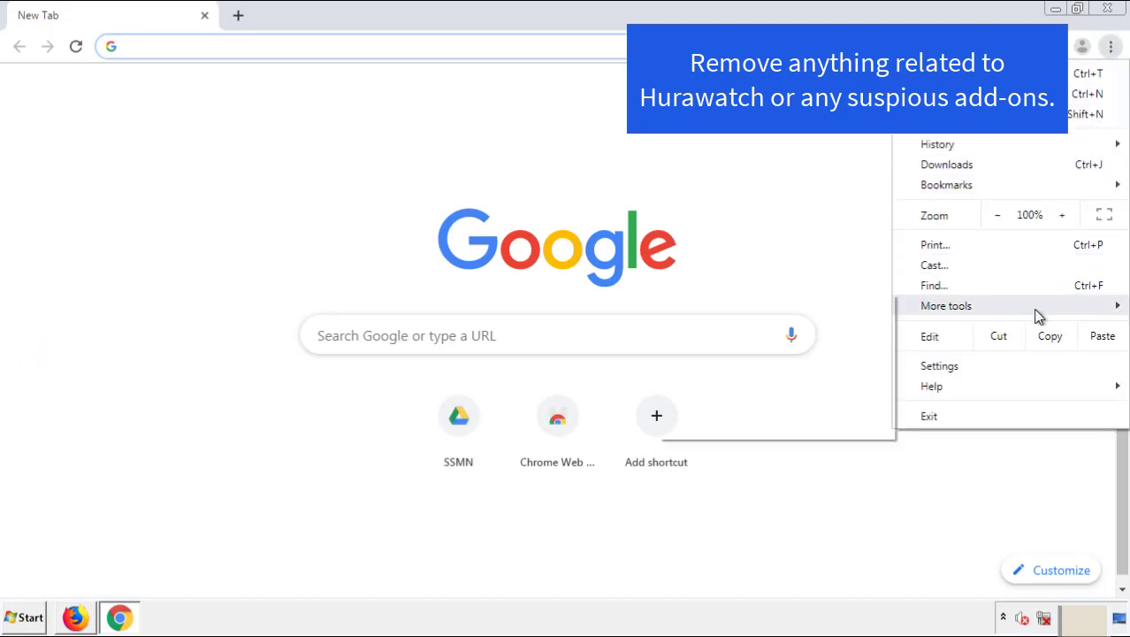
mouse_move(1009, 309)
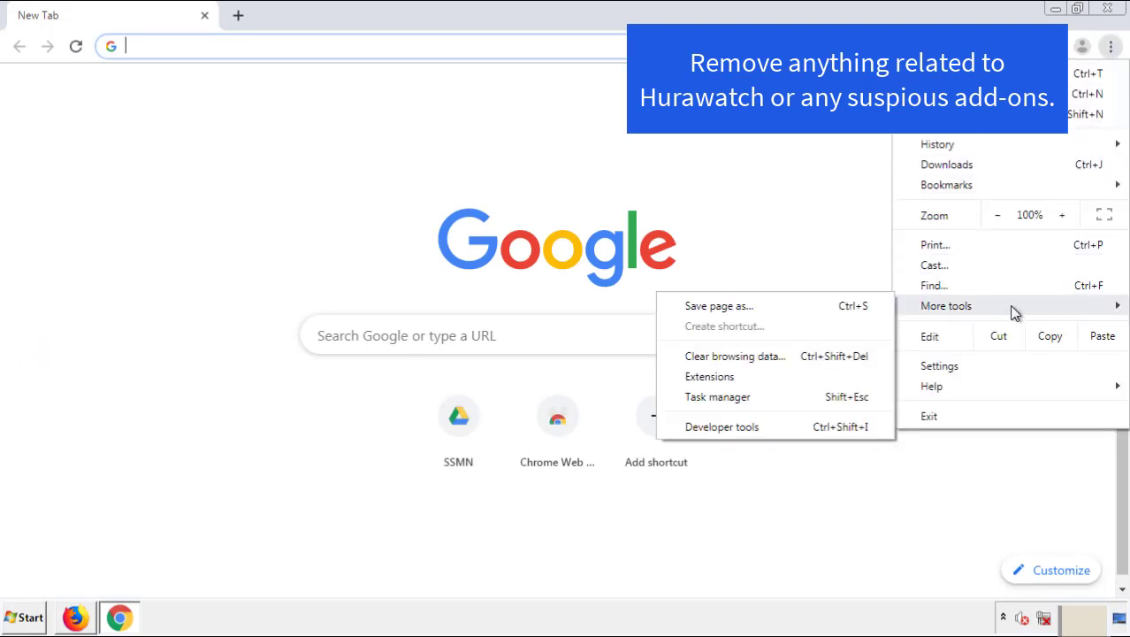
left_click(718, 376)
scroll(320, 295, "down", 5)
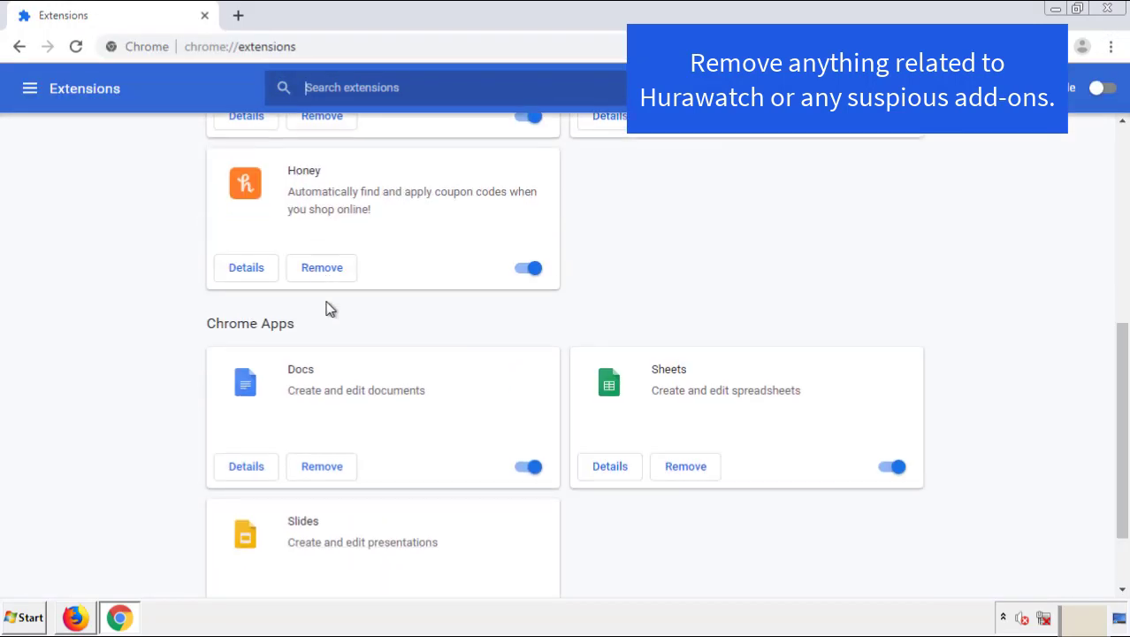
scroll(429, 323, "up", 5)
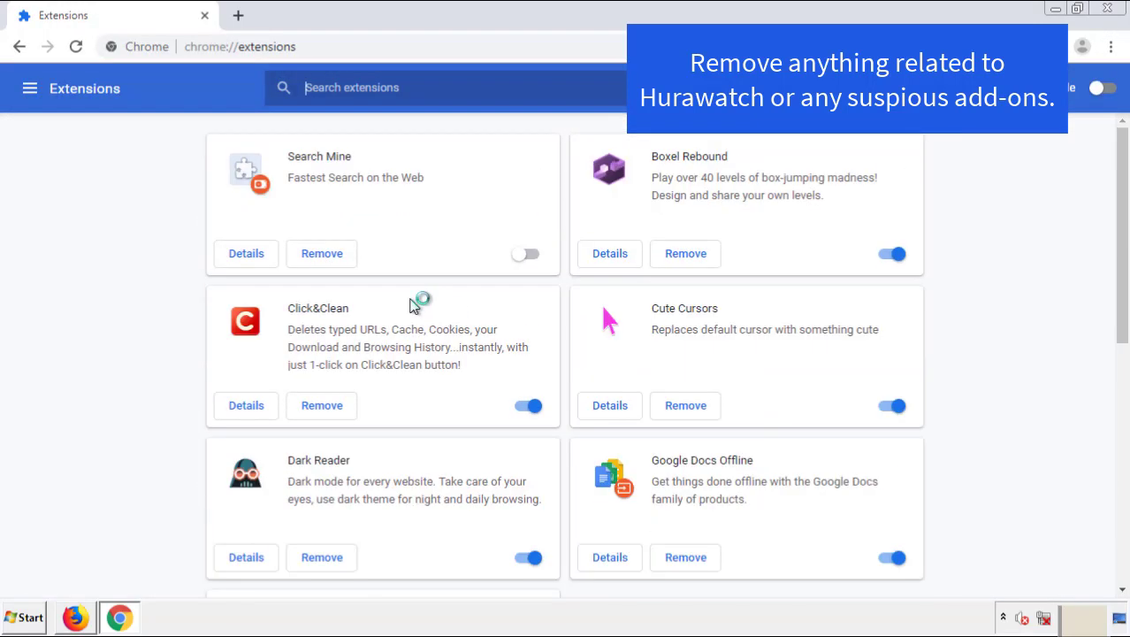
left_click(320, 256)
left_click(635, 143)
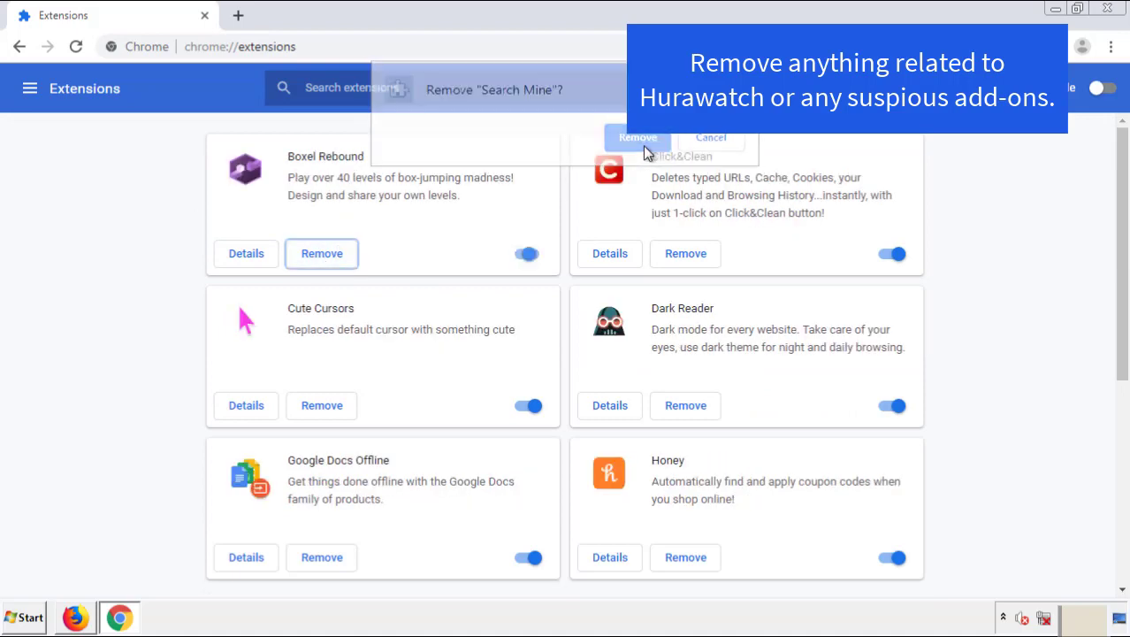
left_click(1117, 12)
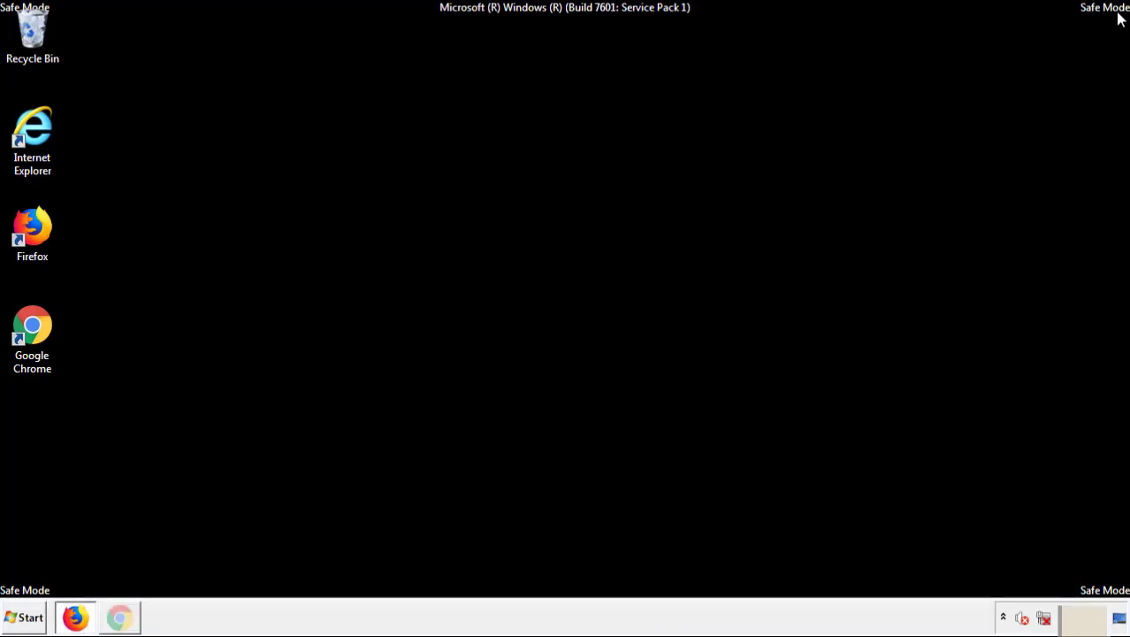
left_click(28, 619)
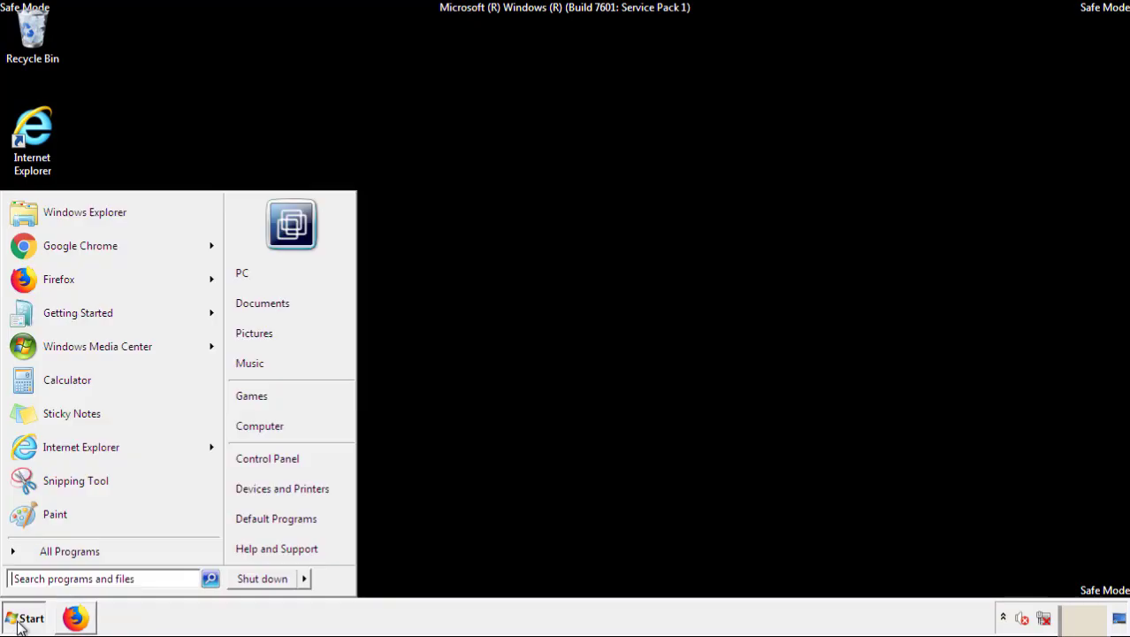